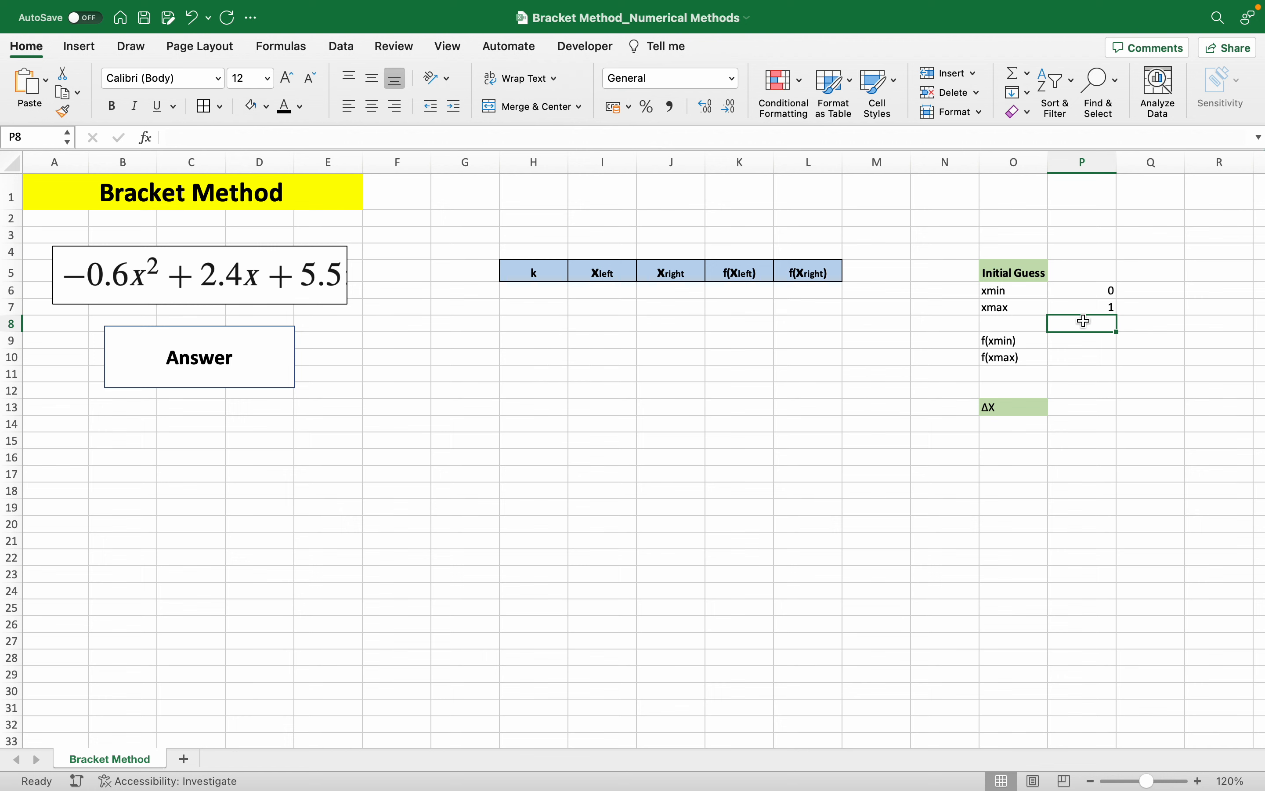
Step: Enter the formula =(-0.6*P6^2 +2.4*P6 +5.5) in P9 to evaluate f(xmin)
left_click(1081, 345)
type("=(-")
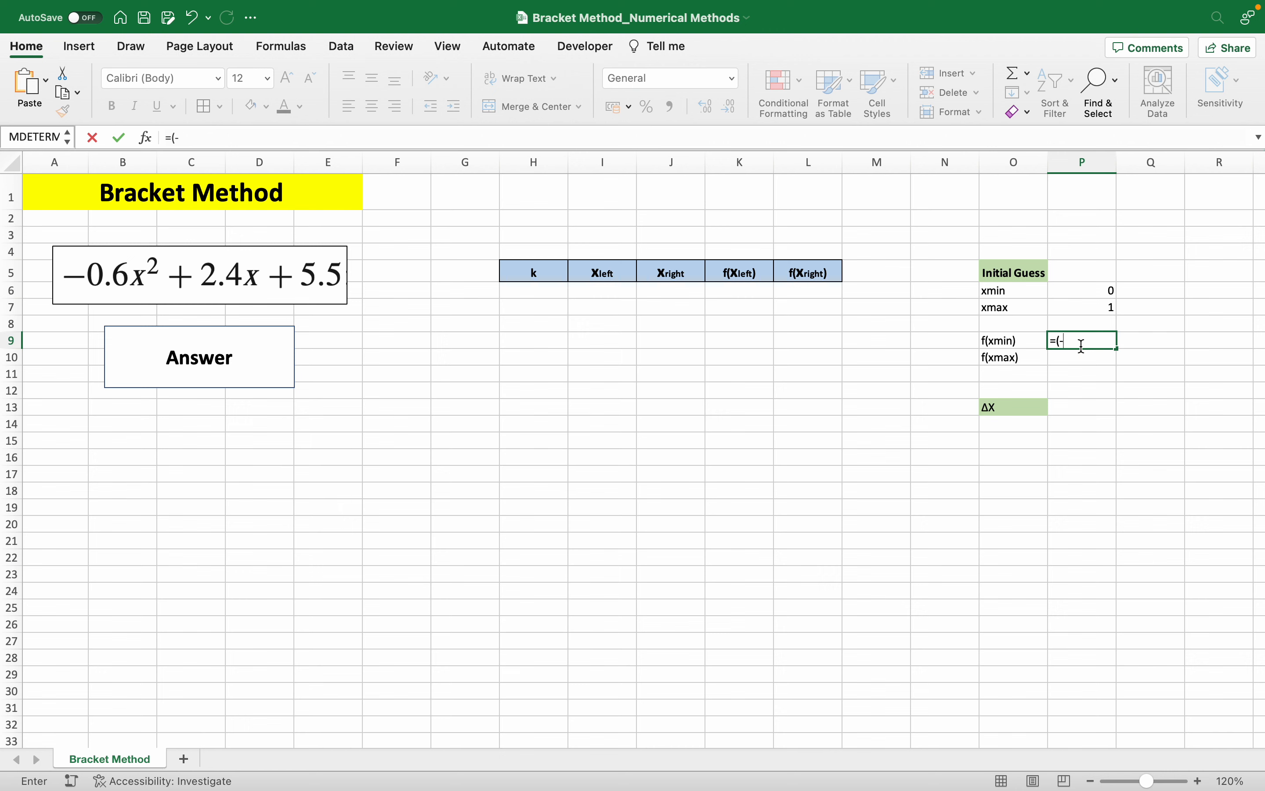
type("0.6*")
left_click(1080, 289)
type("^2")
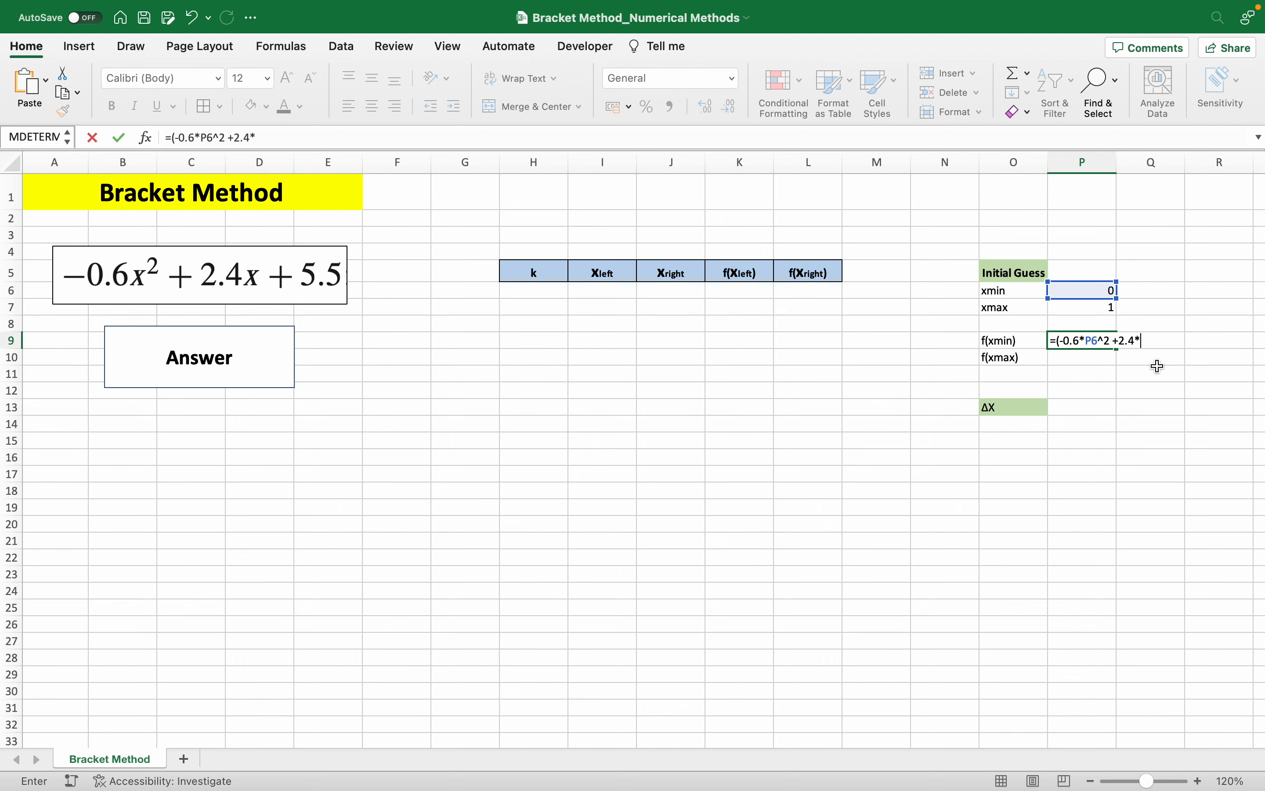
type("+2.4*")
left_click(1100, 291)
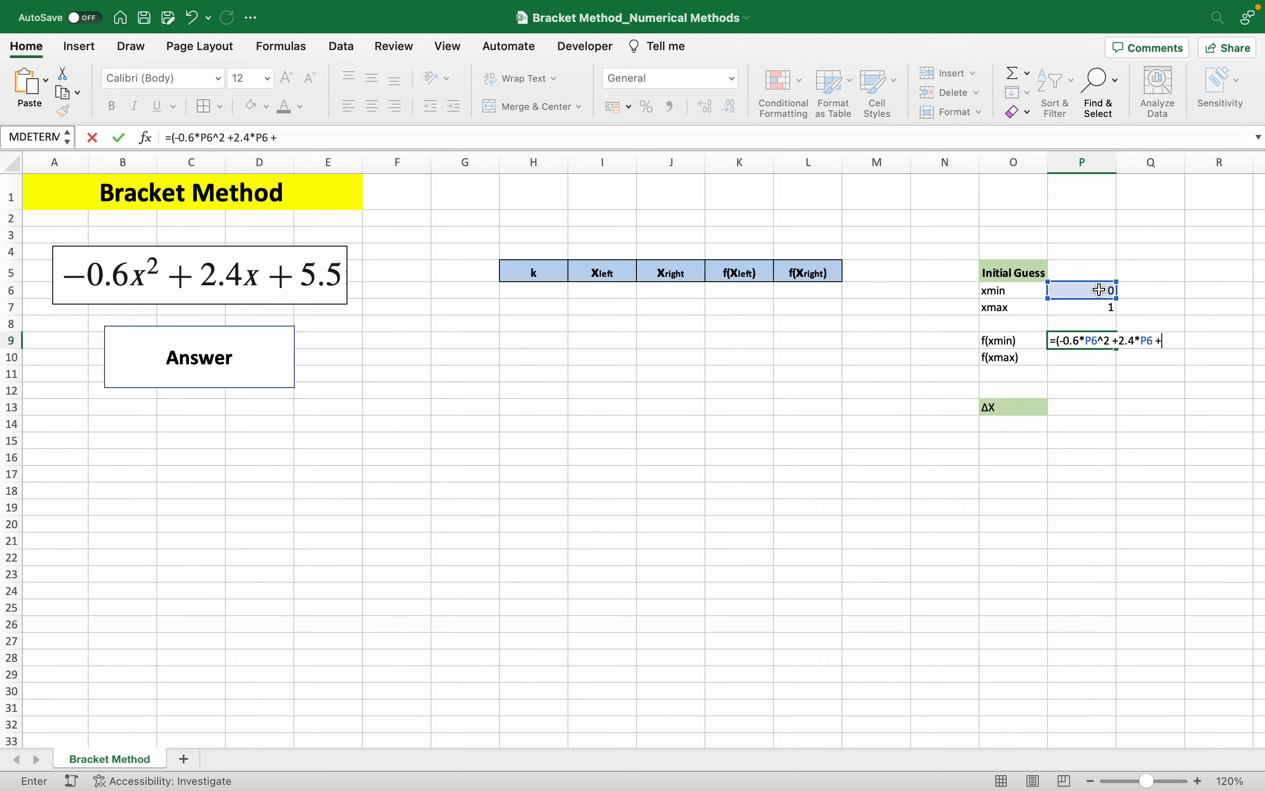
key("Return")
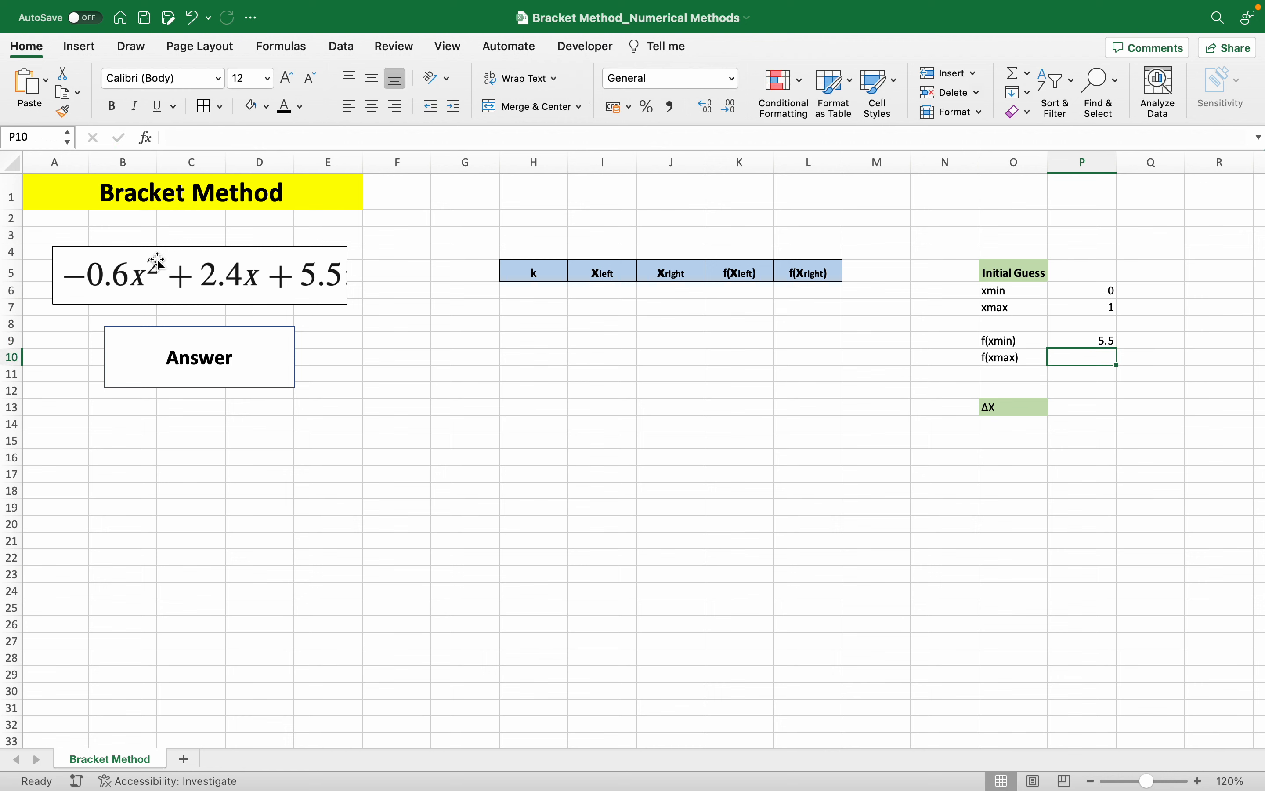
Step: Fill the f(xmin) formula down into P10 for f(xmax) and check that it references P7
left_click(1076, 338)
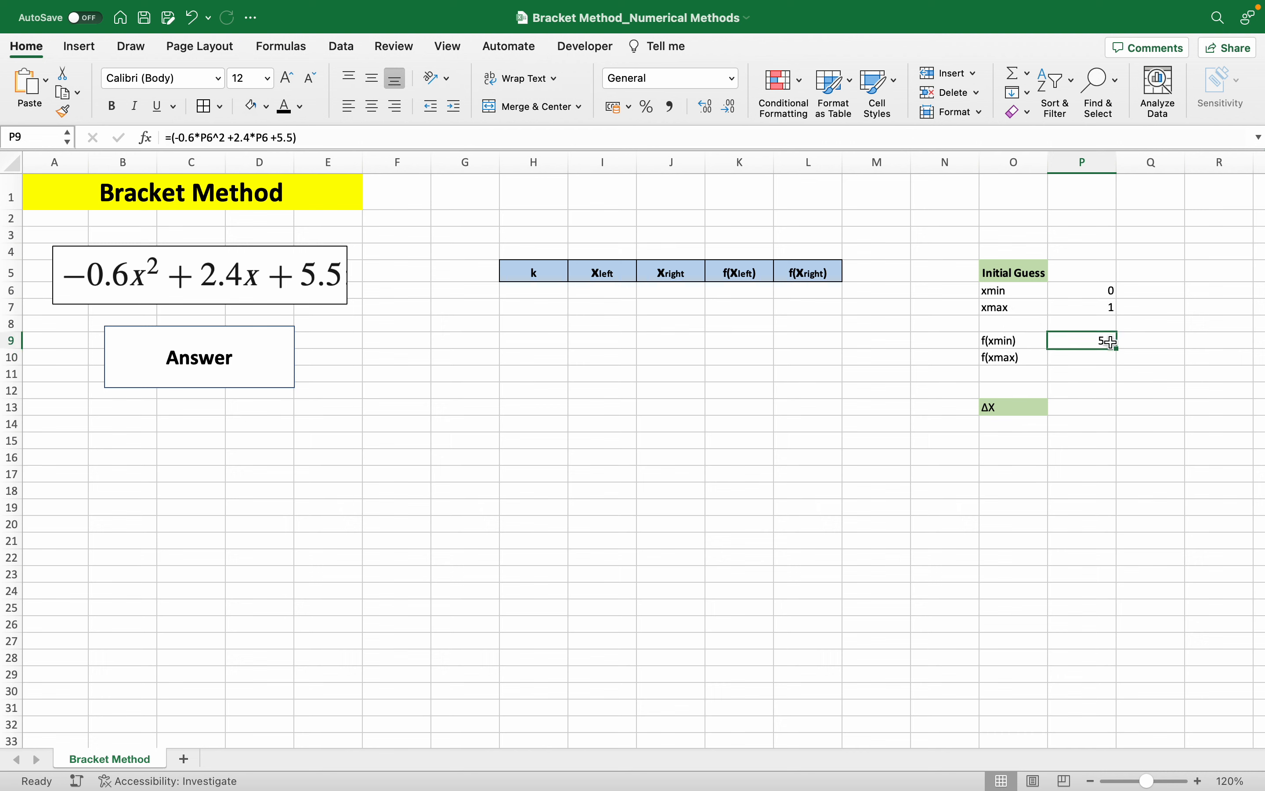
left_click_drag(1117, 348, 1117, 362)
left_click(1085, 357)
left_click(314, 137)
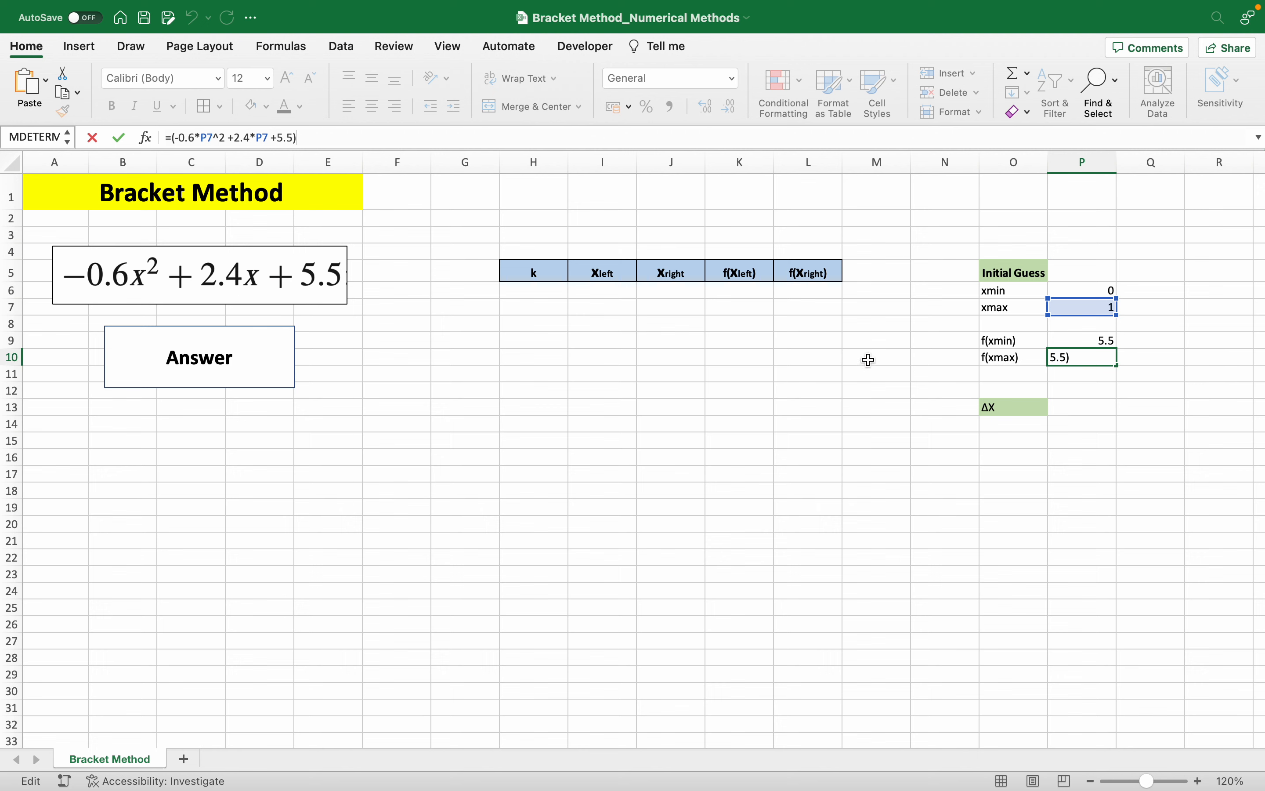
key("Return")
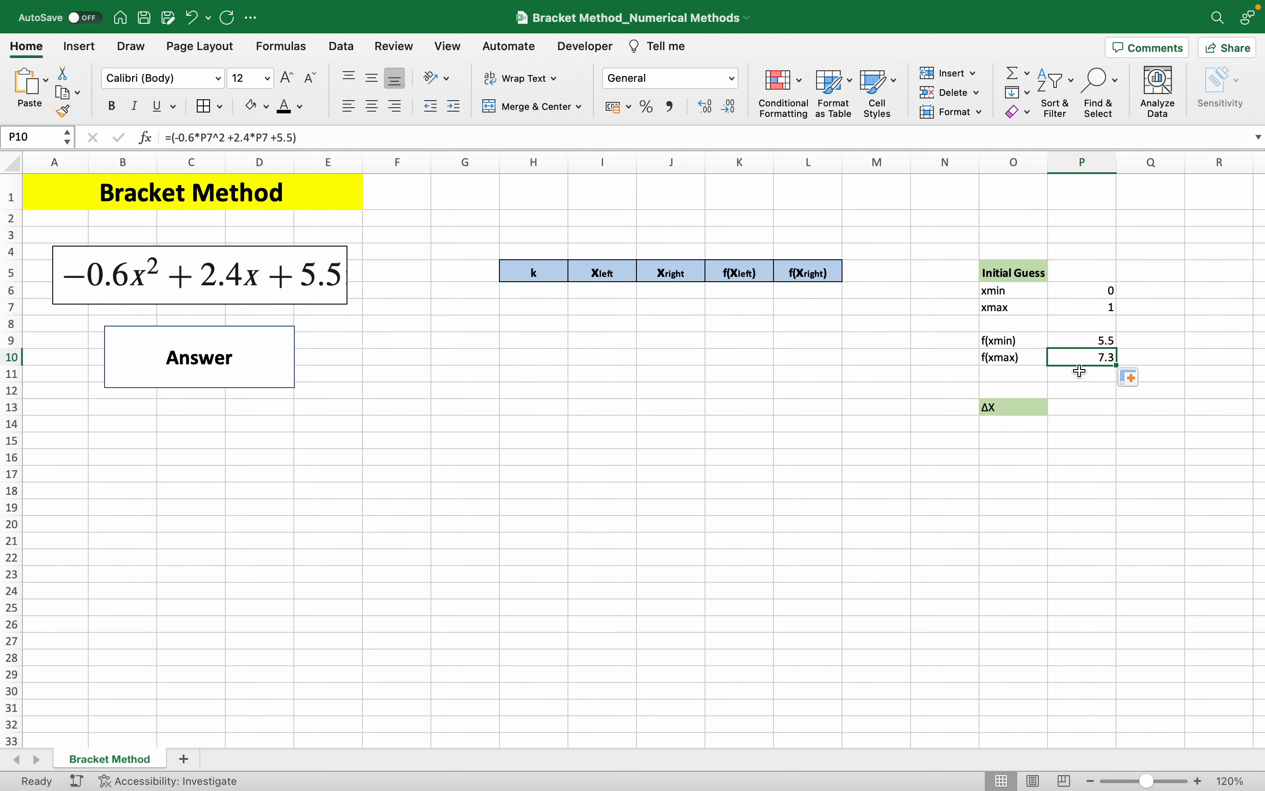
left_click(1075, 324)
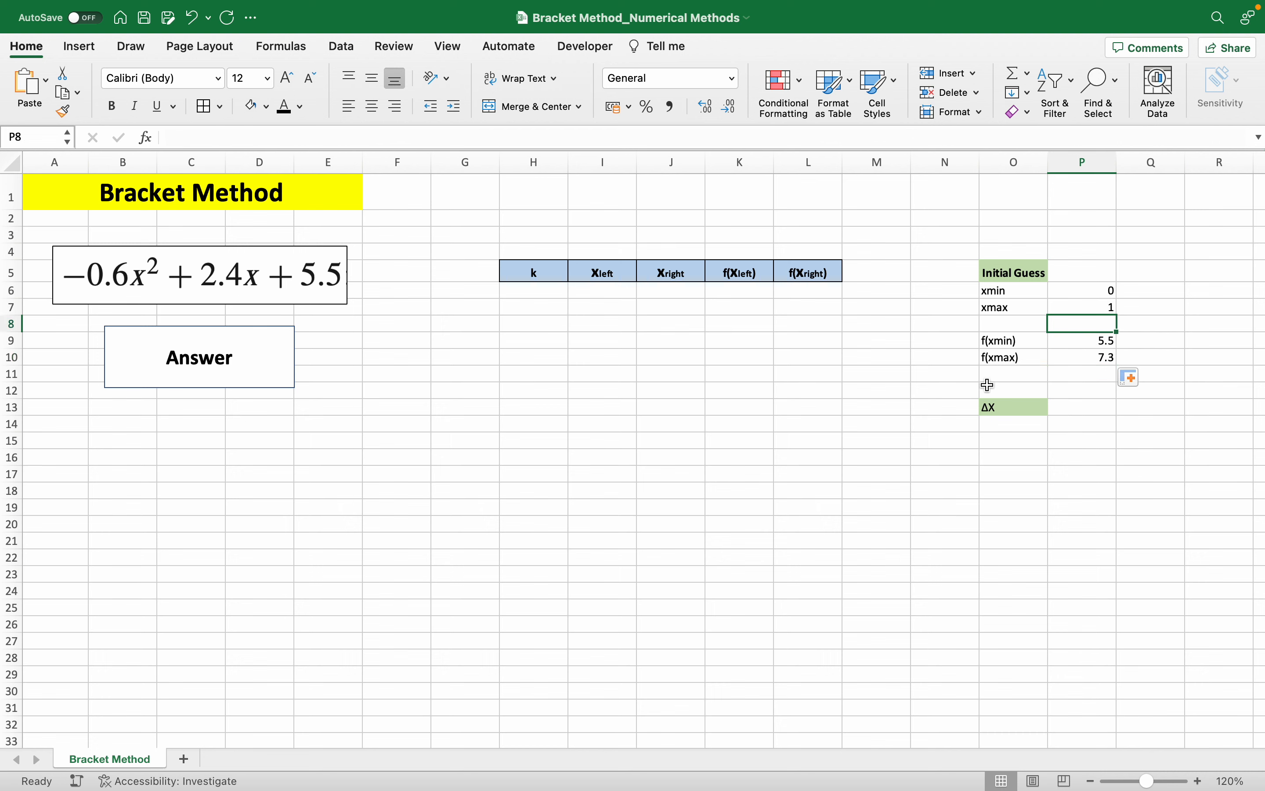
left_click(1100, 360)
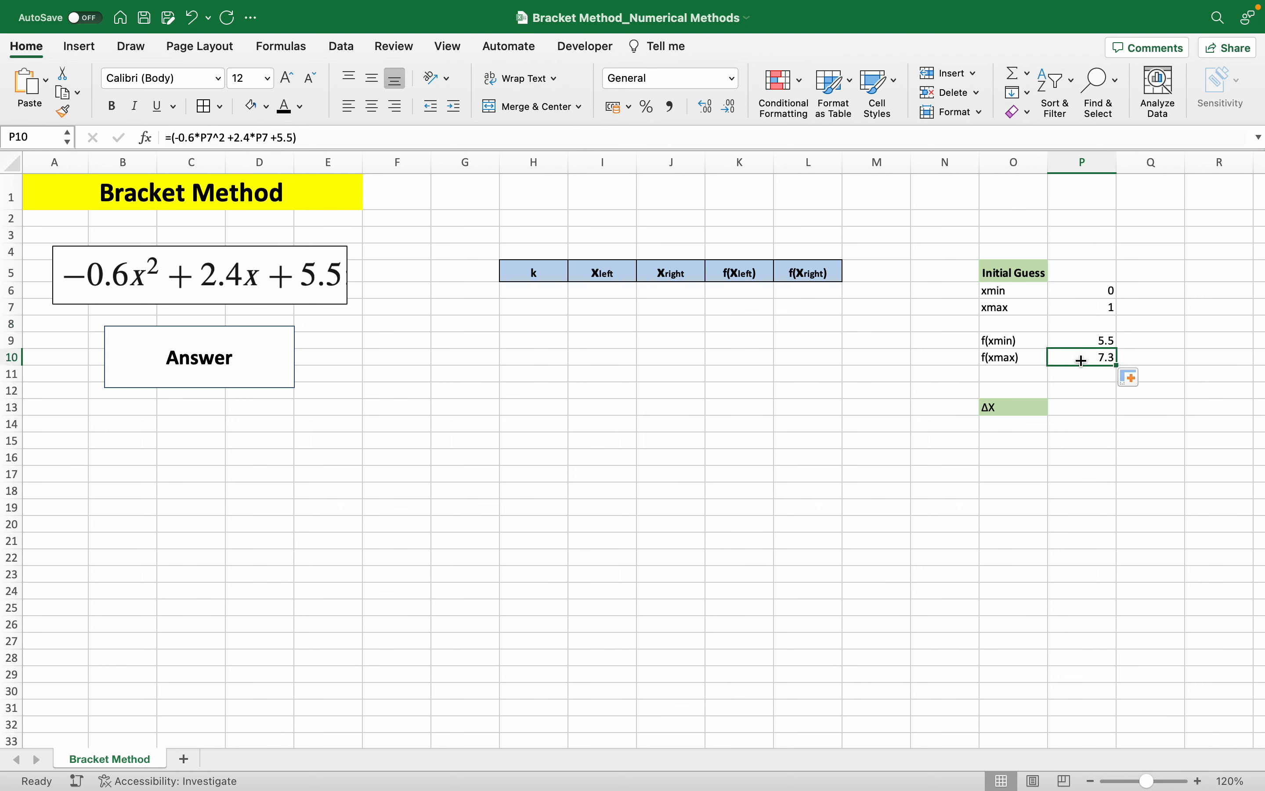
left_click(1084, 341)
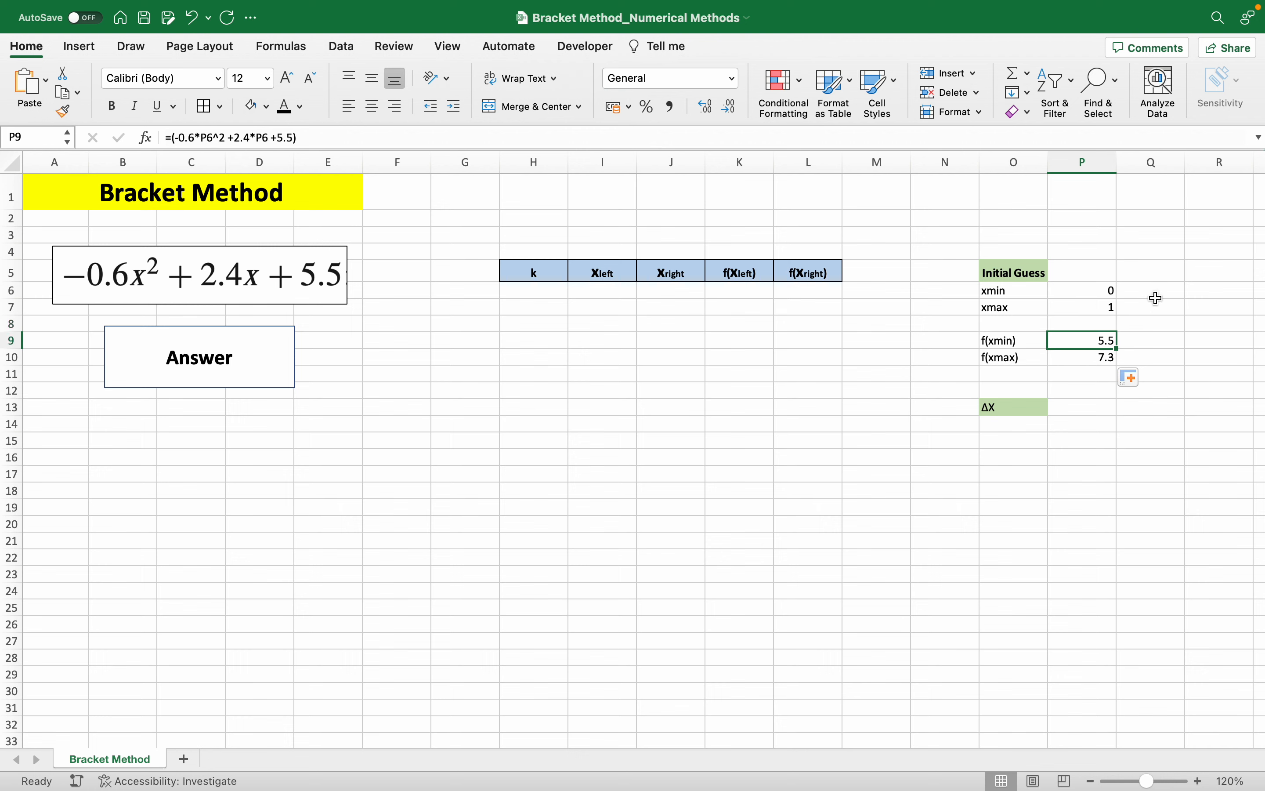
Step: Try an initial guess with xmin set to 1 and xmax set to 2
left_click(1090, 286)
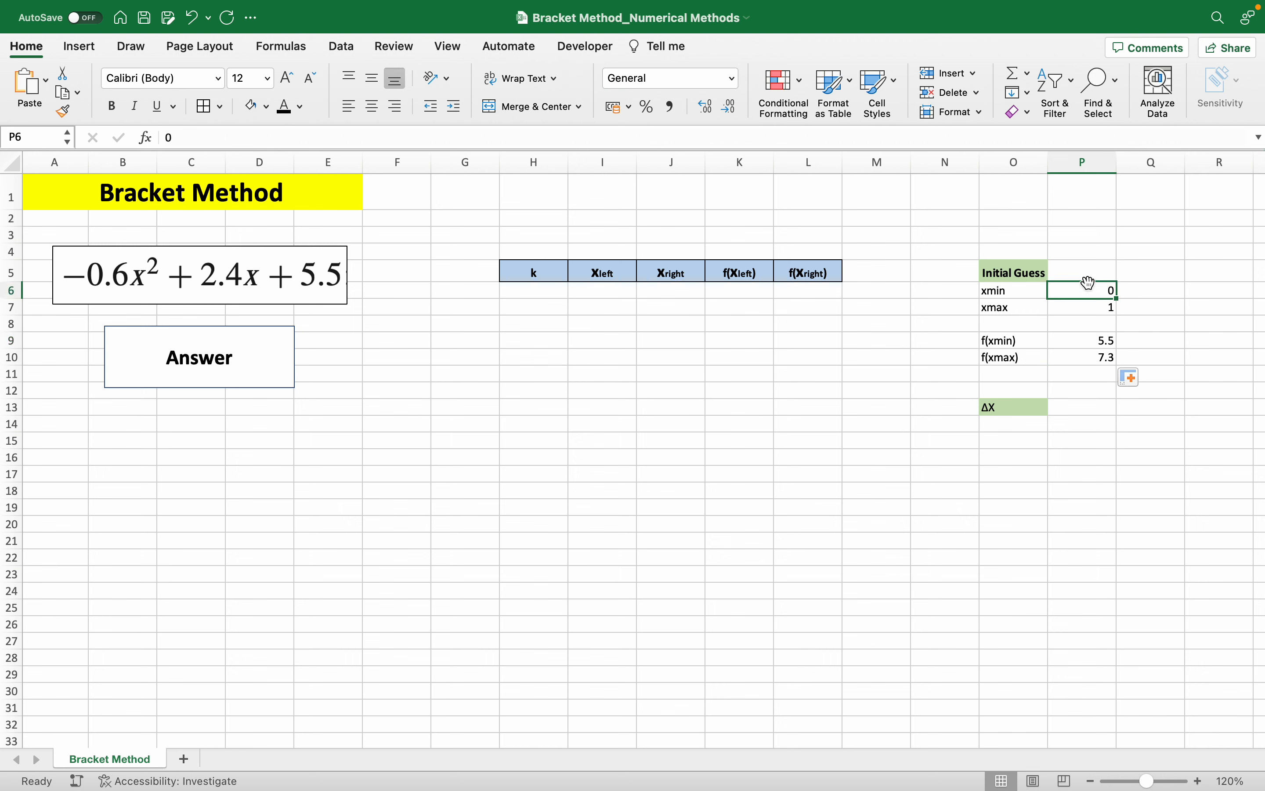
type("1")
key("Return")
type("2")
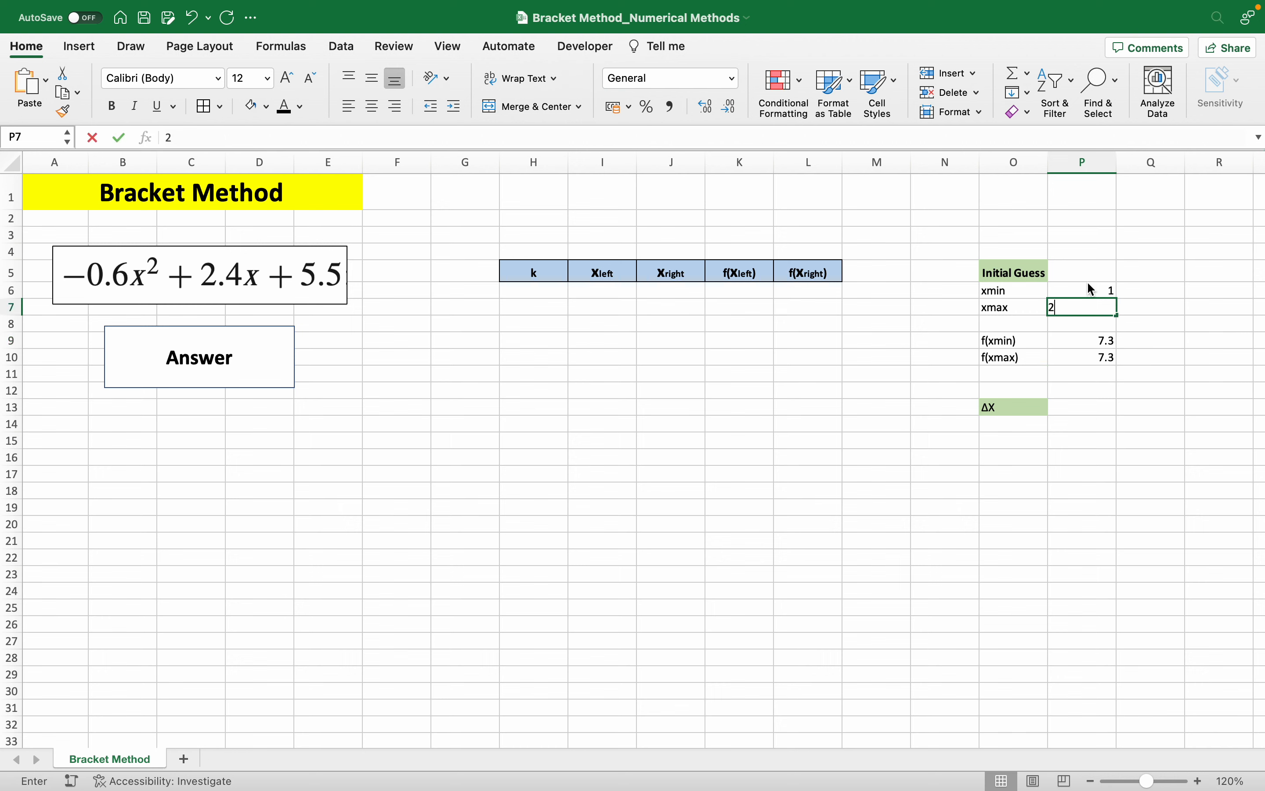
key("Return")
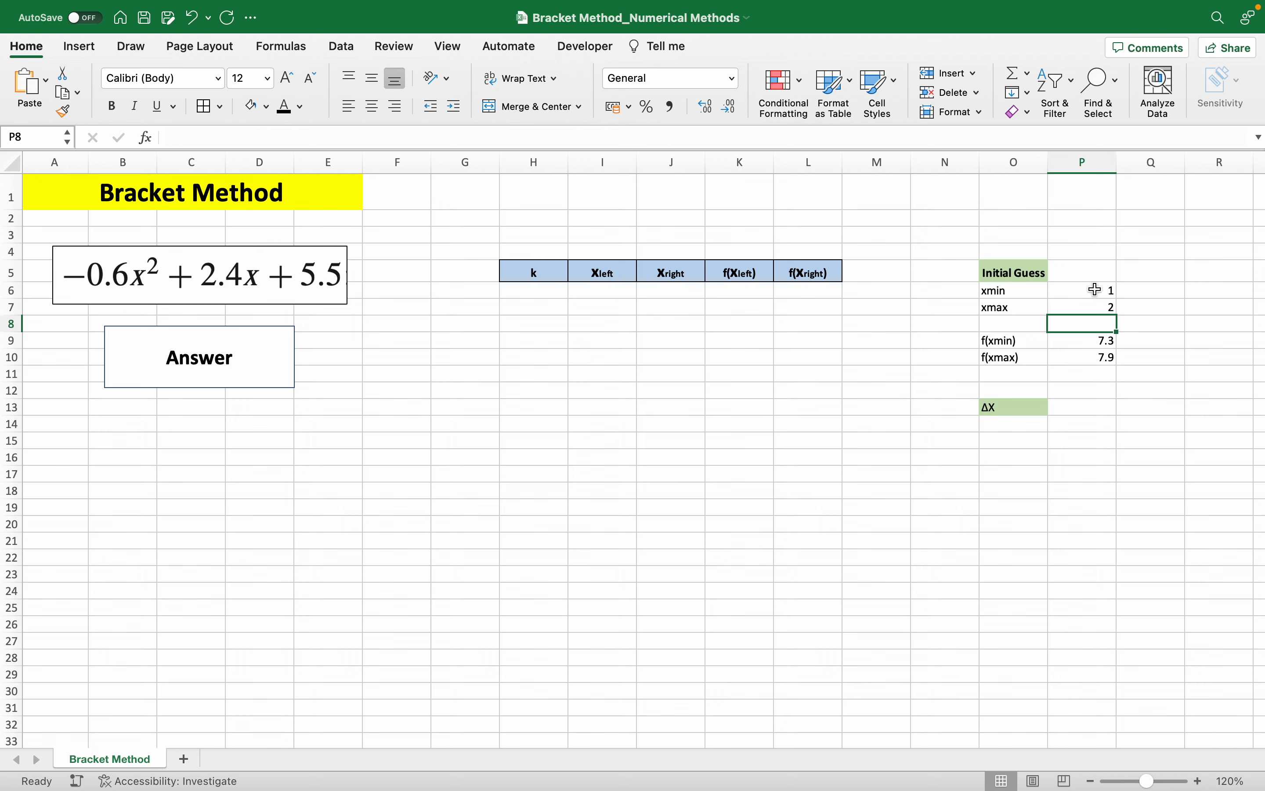
Step: Try an initial guess with xmin set to 2 and xmax set to 3
left_click(1077, 294)
type("2")
key("Return")
type("3")
key("Return")
Step: Try an initial guess with xmin set to 3 and xmax set to 4
left_click(1059, 289)
type("3")
key("Return")
type("4")
key("Return")
Step: Try an initial guess with xmin set to 4 and xmax set to 5
left_click(1058, 287)
type("4")
key("Return")
type("5")
key("Return")
Step: Set the initial guess to xmin 5 and xmax 6
left_click(1059, 287)
type("5")
key("Return")
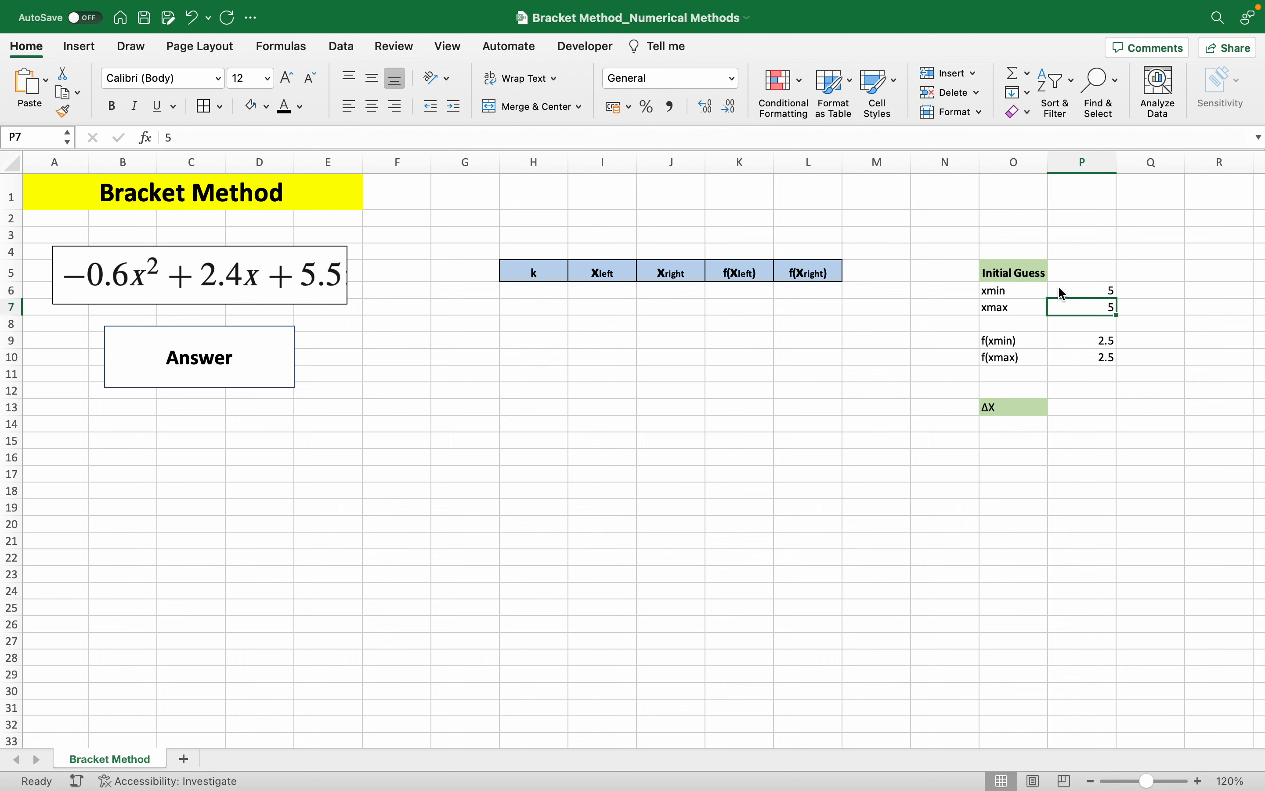
type("6")
key("Return")
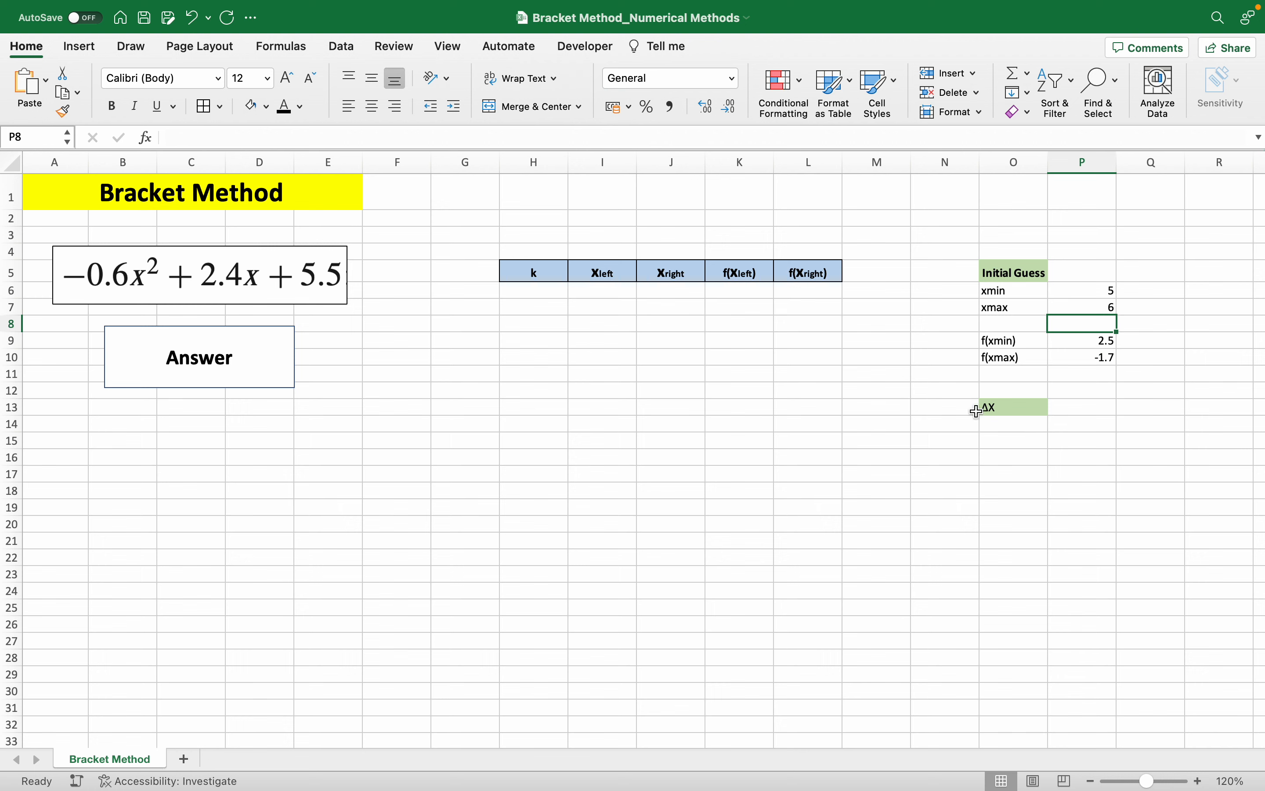
Step: Enter the formula =(P7-P6)/100 in O14 to calculate the ΔX step size
left_click(1006, 424)
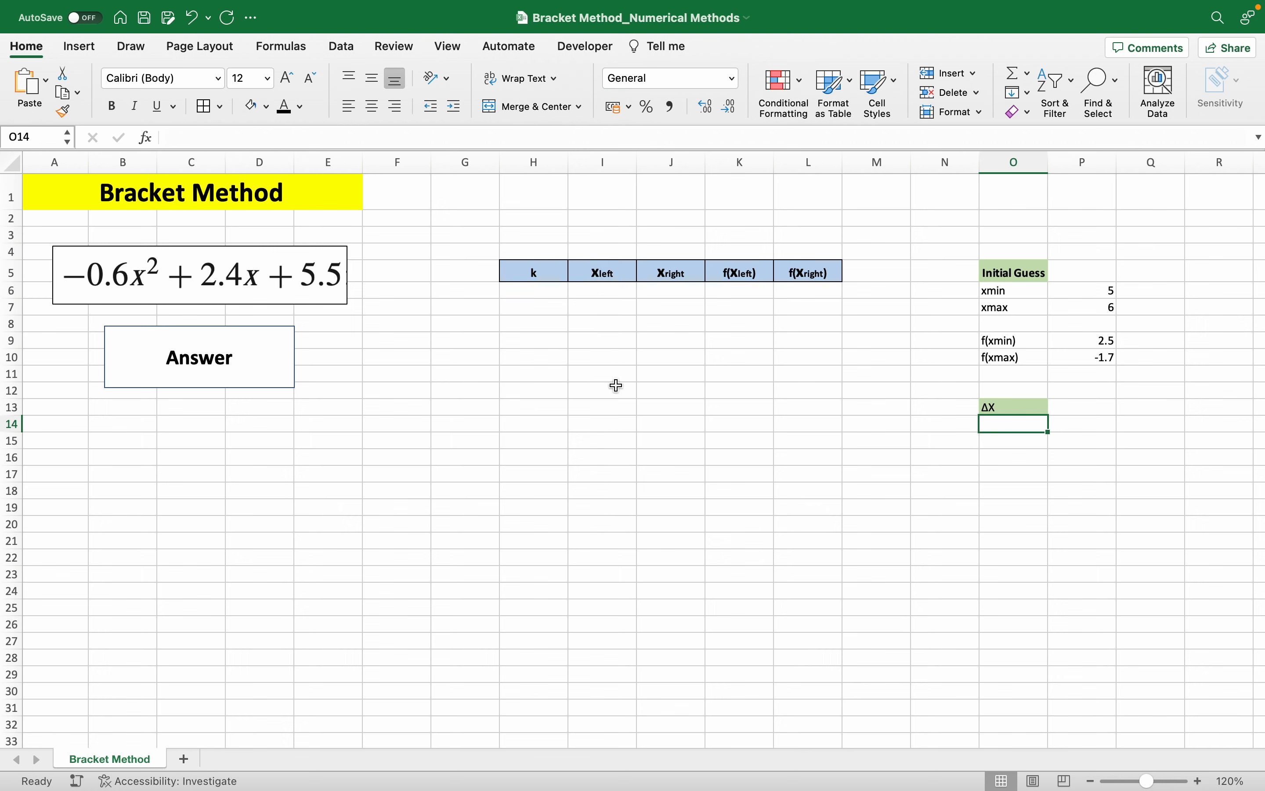
type("=")
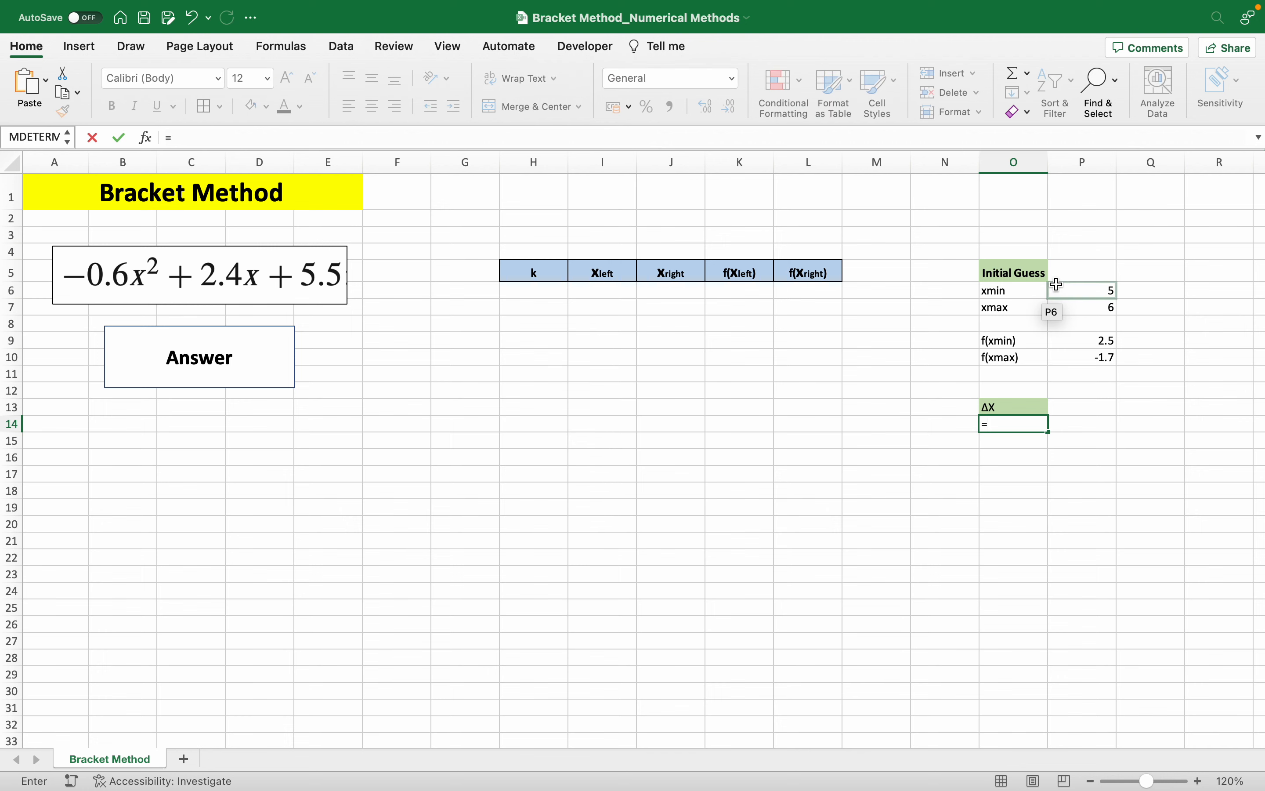
type("(")
left_click(1082, 307)
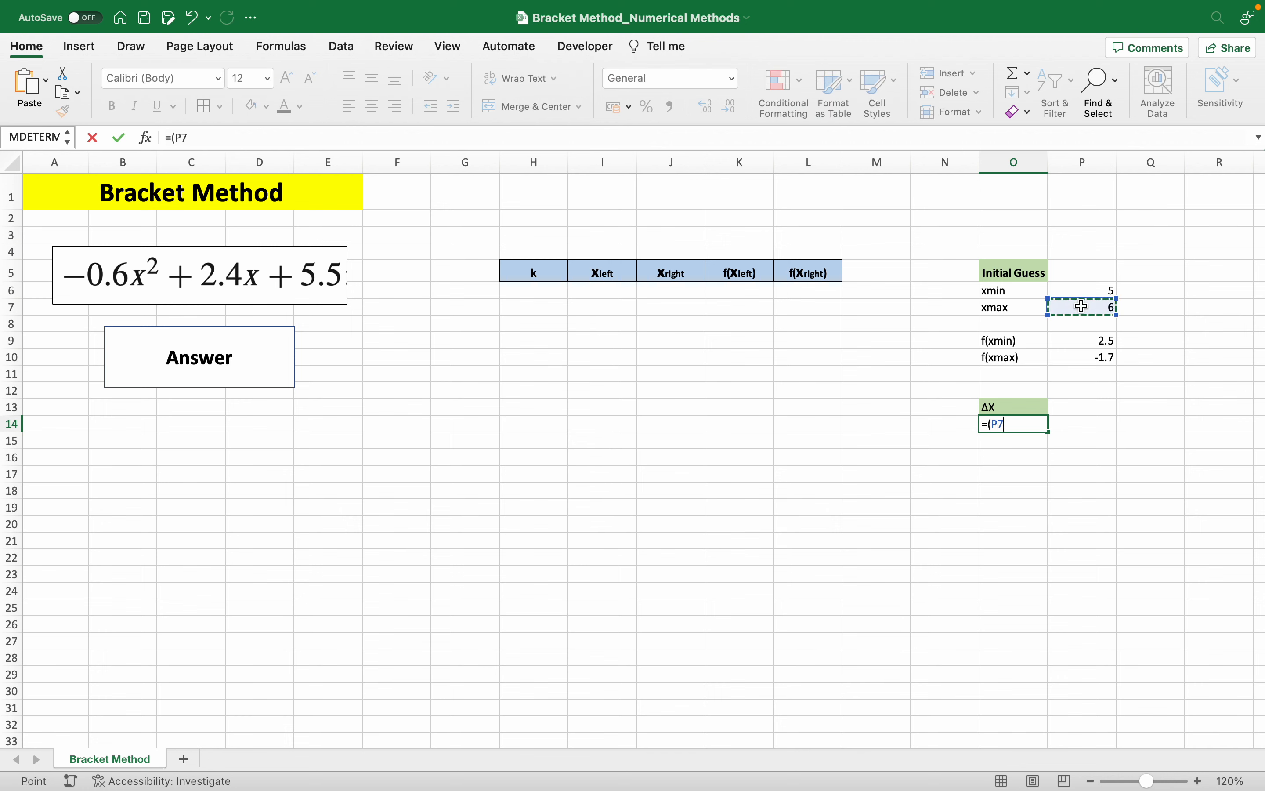
type("-")
left_click(1066, 288)
type(")/100")
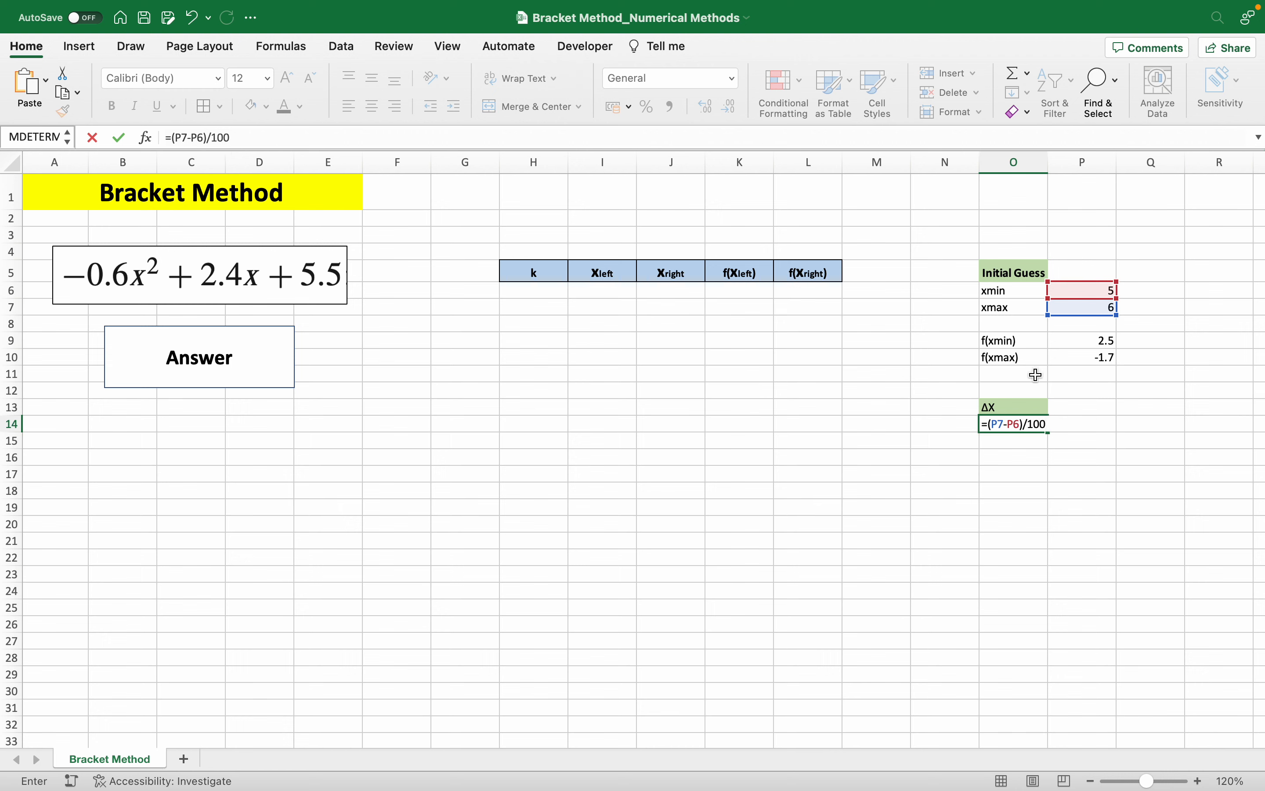
key("Return")
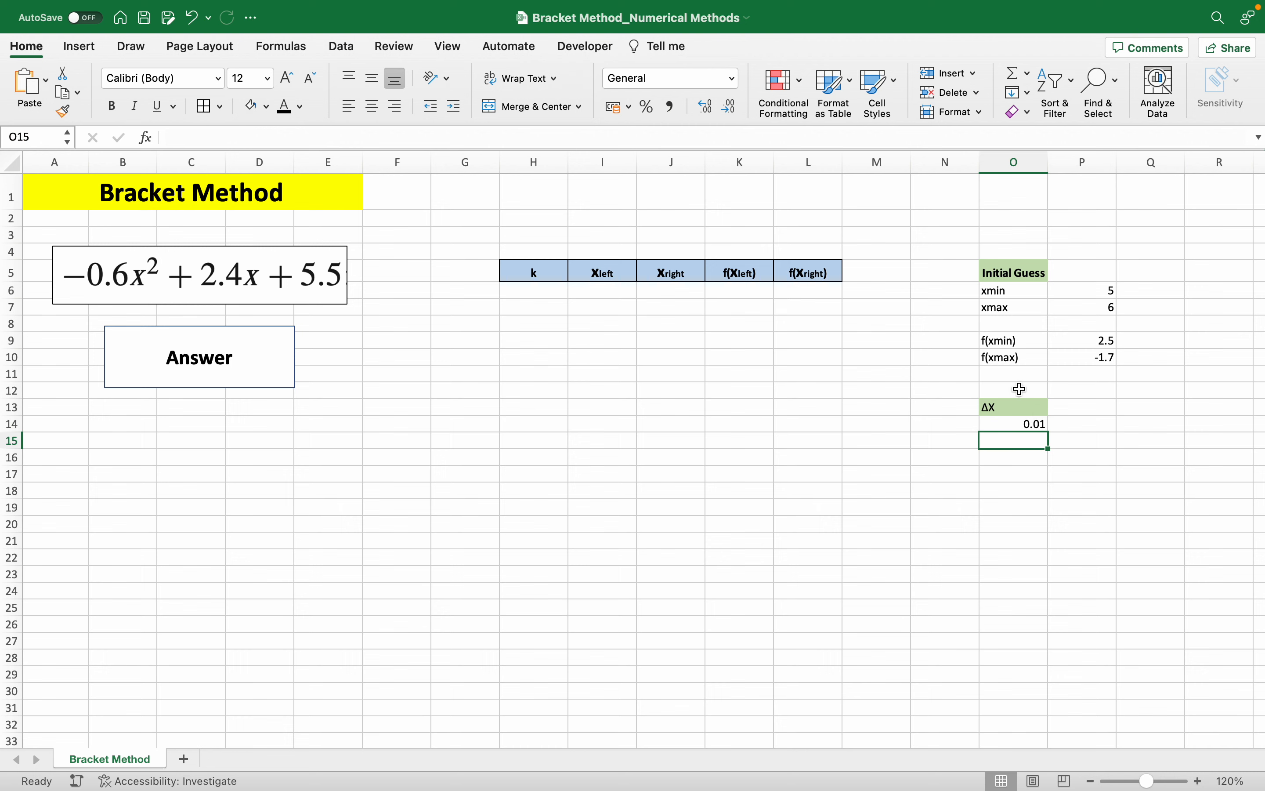
Step: Fill the first iteration row with k = 1 in H6 and Xleft linked to xmin in I6 as =P6
left_click(543, 289)
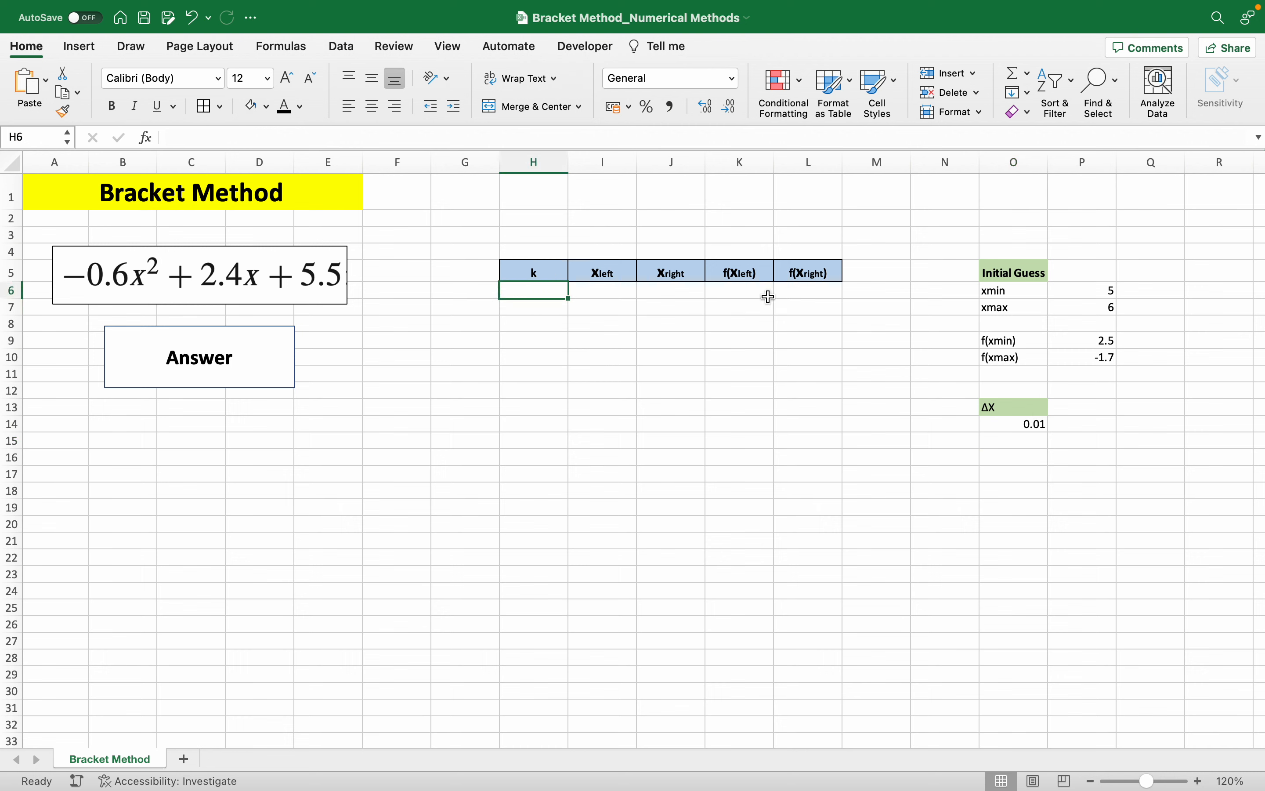
type("1")
key("Return")
left_click(619, 289)
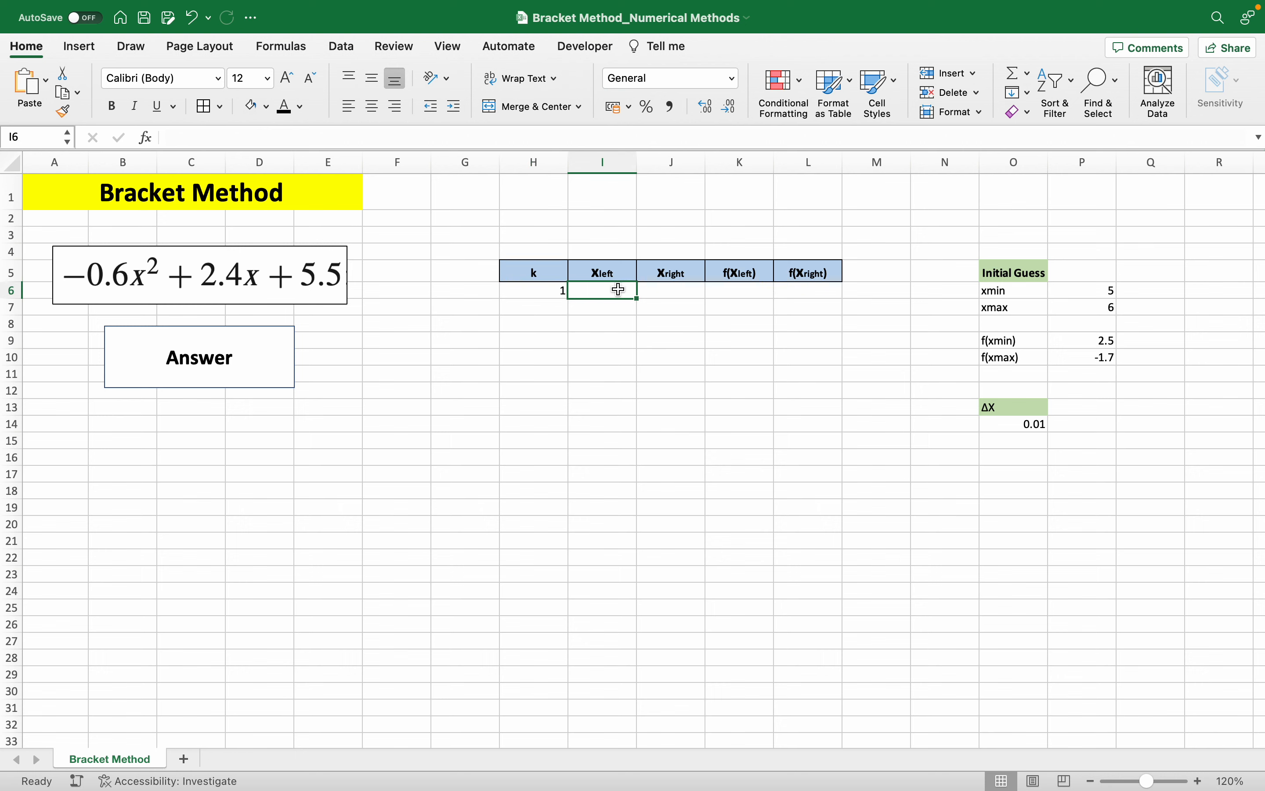
type("=")
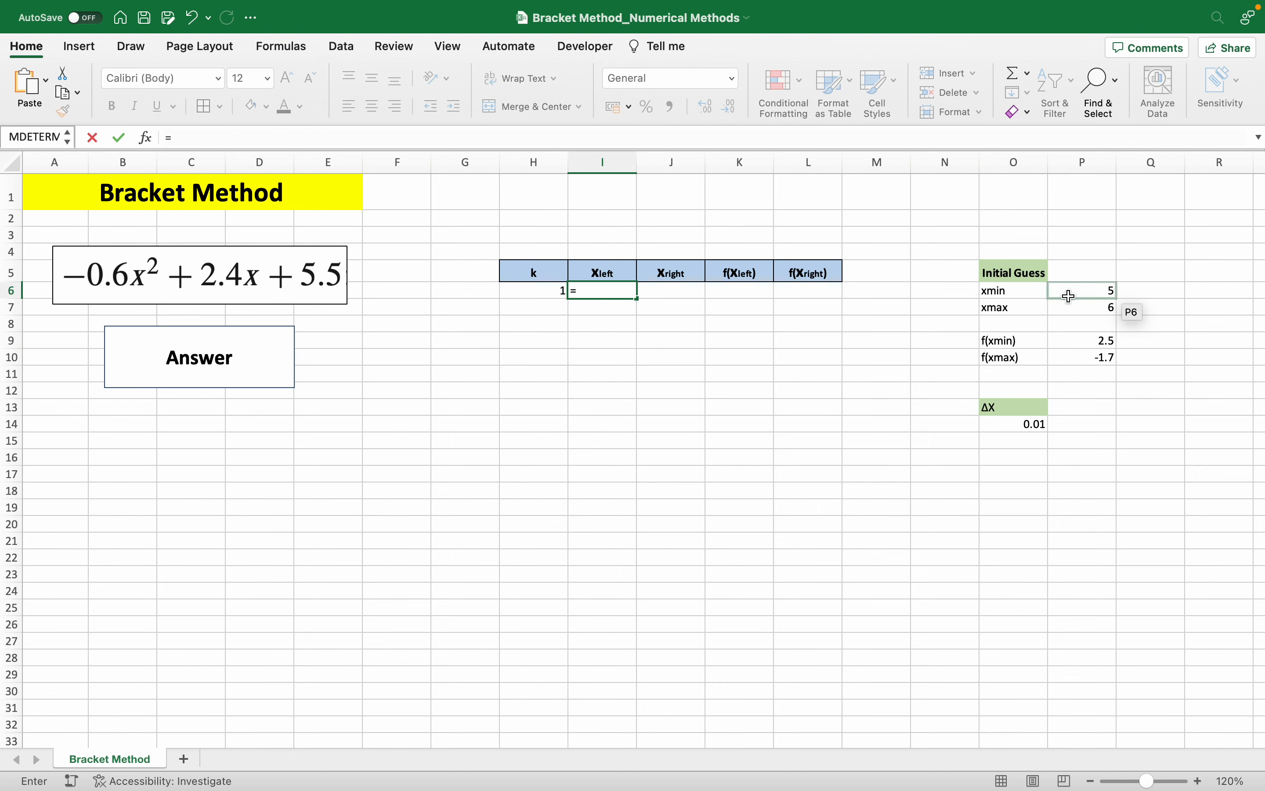
left_click(1103, 293)
key("Return")
Step: Calculate the first Xright in J6 as Xleft in I6 plus the ΔX value in O14
left_click(669, 292)
type("=")
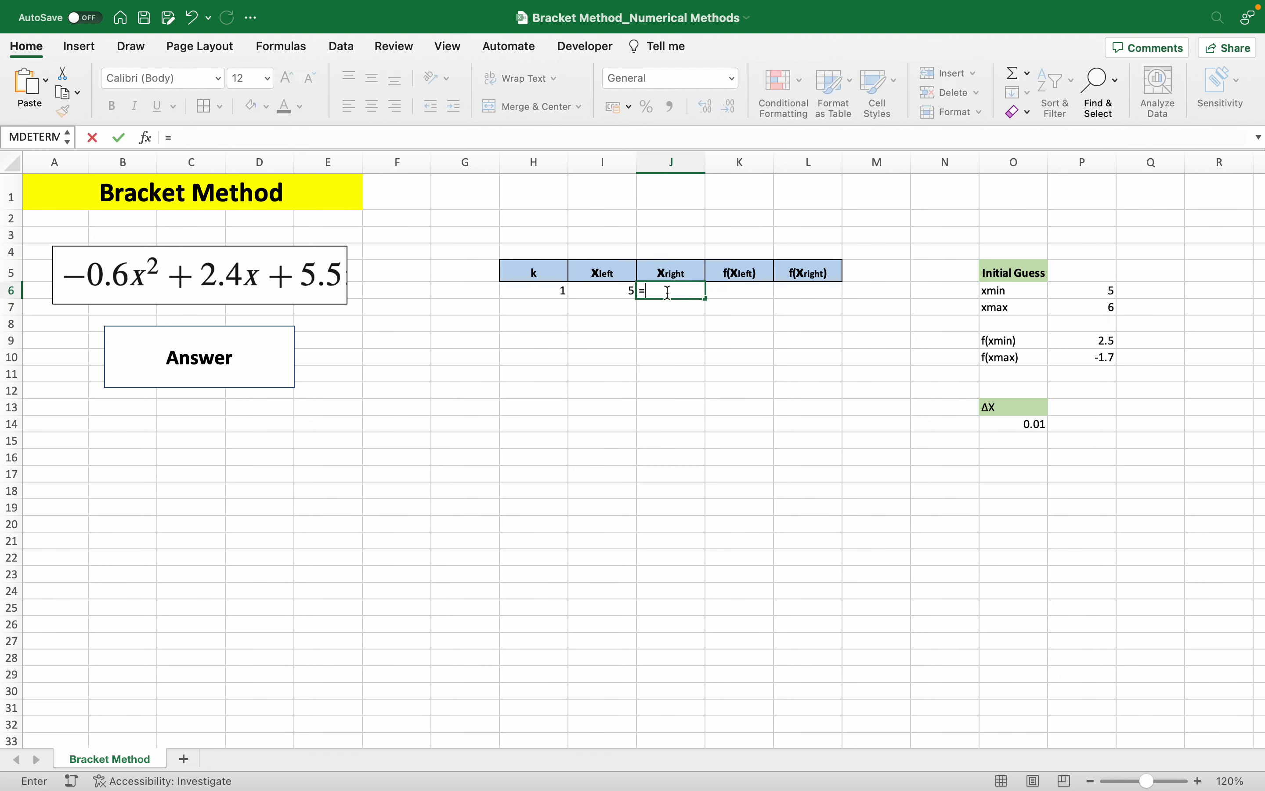
left_click(622, 295)
type("+")
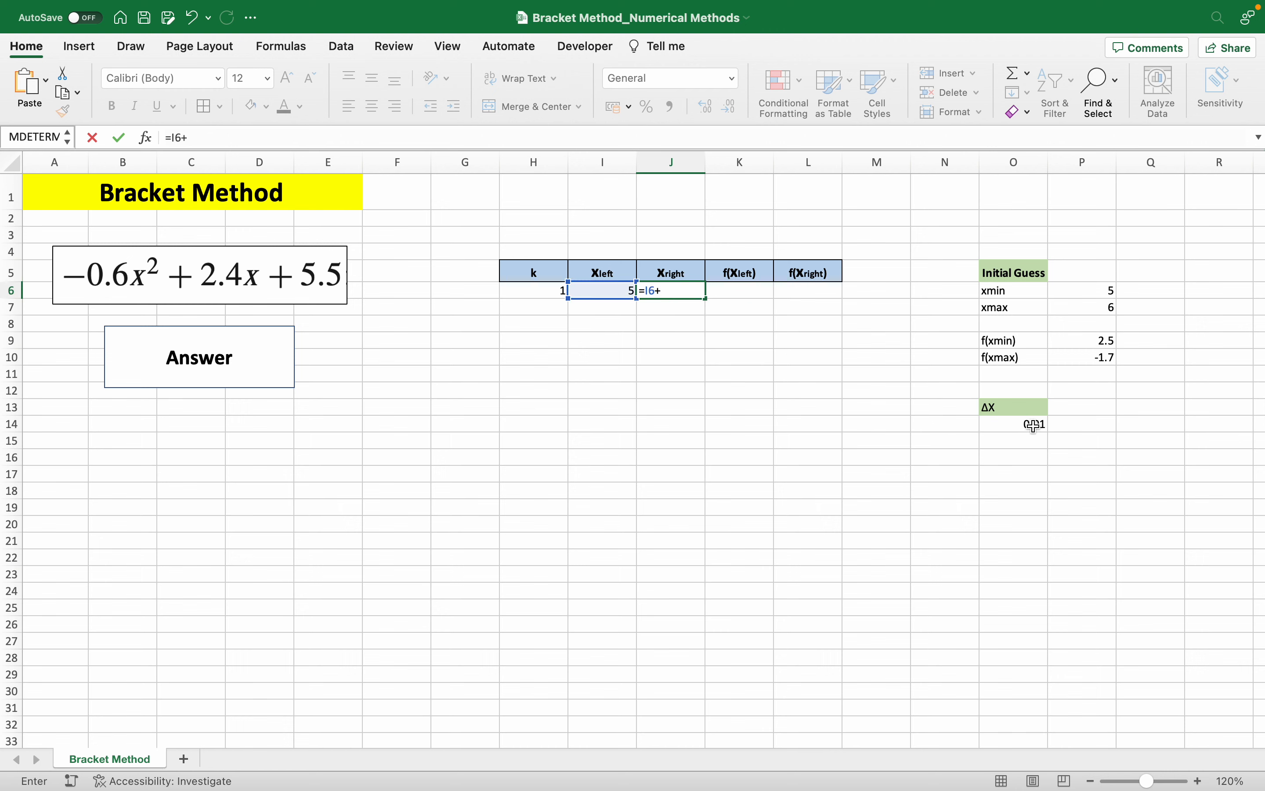
left_click(1034, 425)
key("Return")
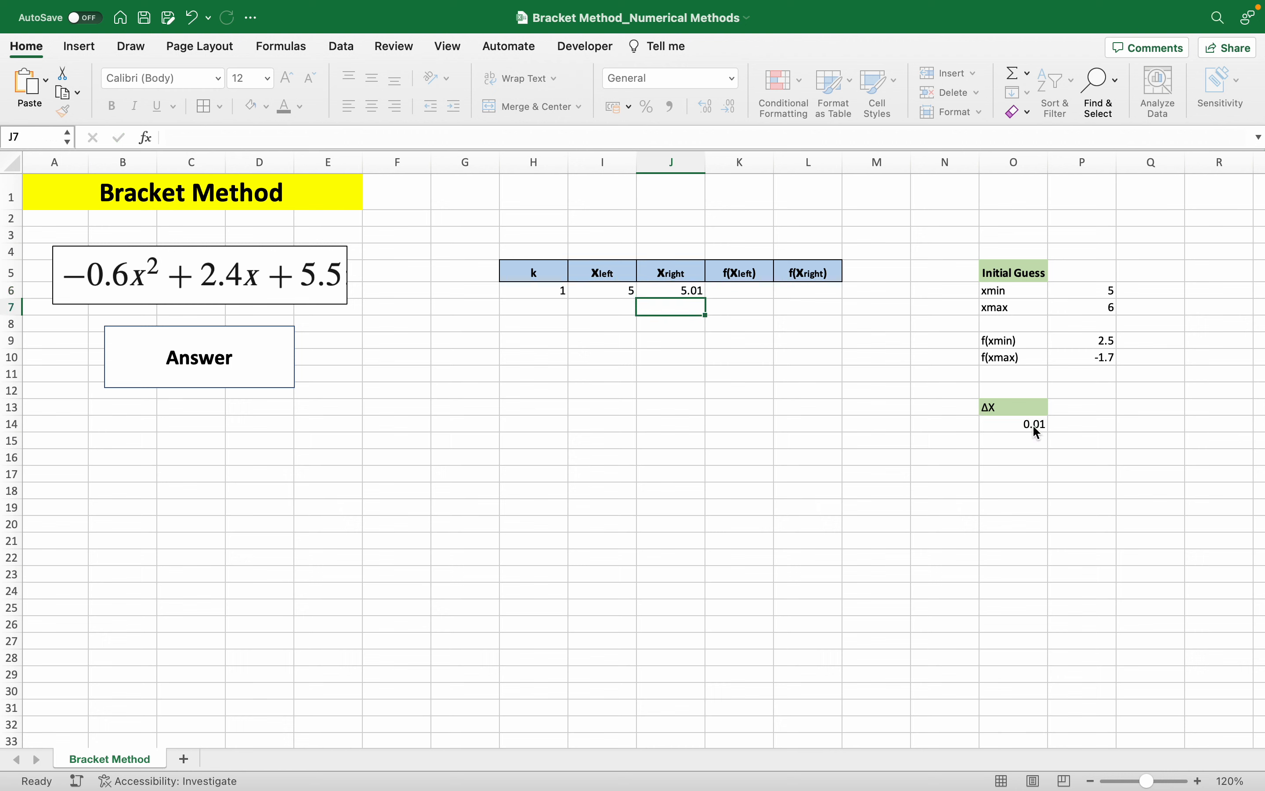
Step: Enter the formula =(-0.6*I6^2 + 2.4*I6 +5.5) in K6 to evaluate f(Xleft)
left_click(753, 294)
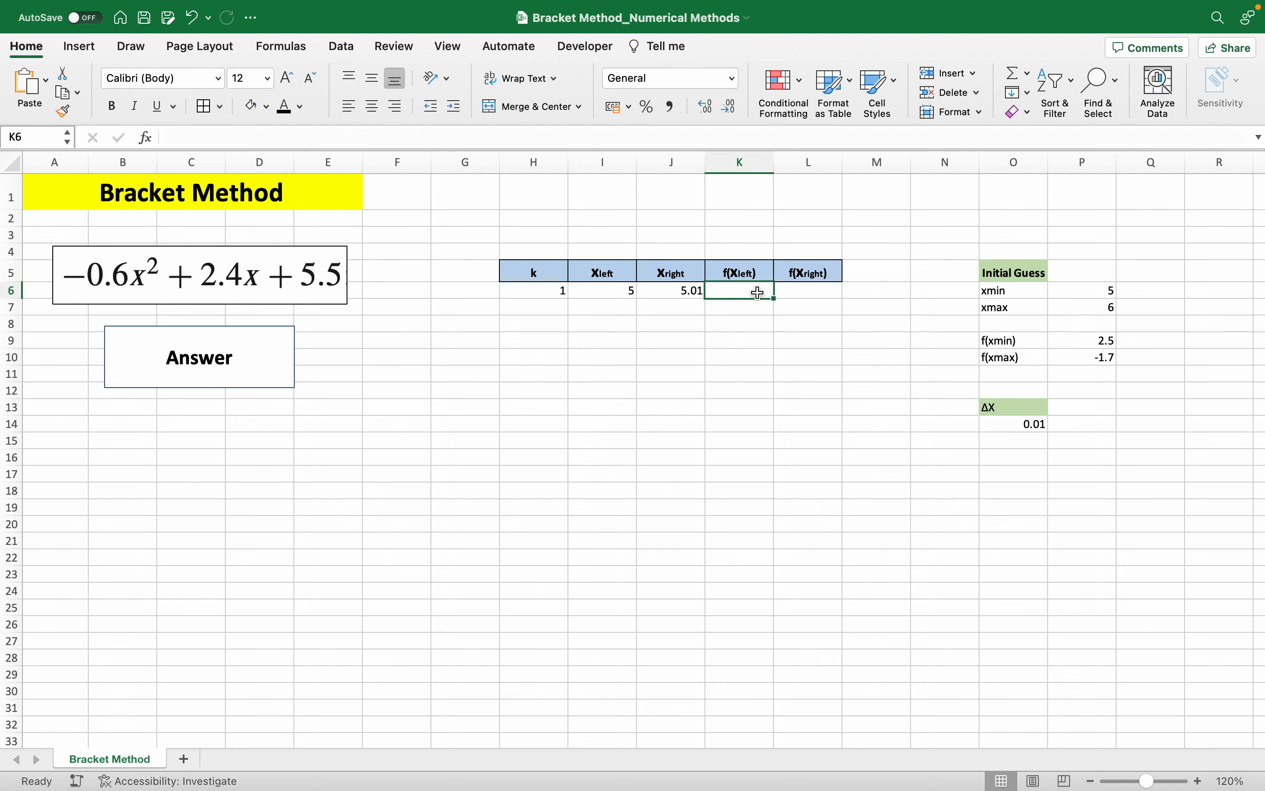
type("=(-")
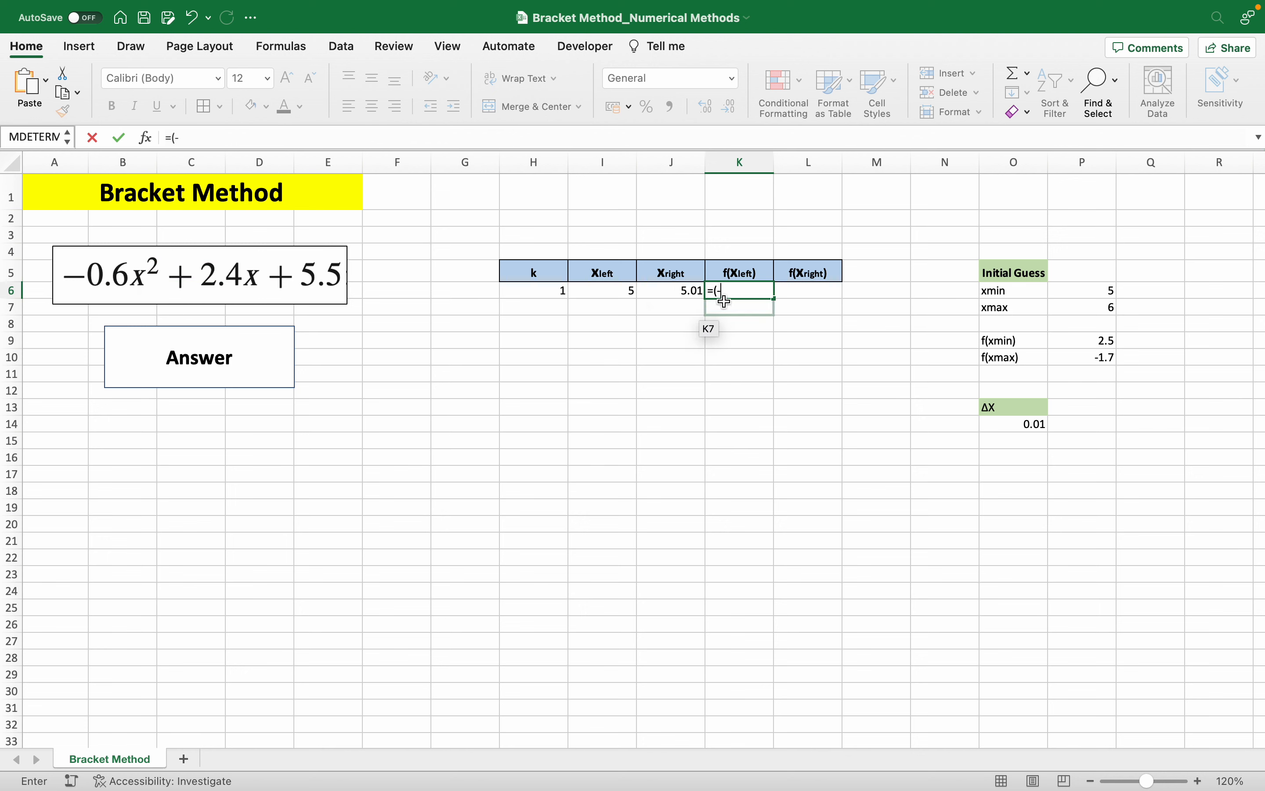
type("0.6*")
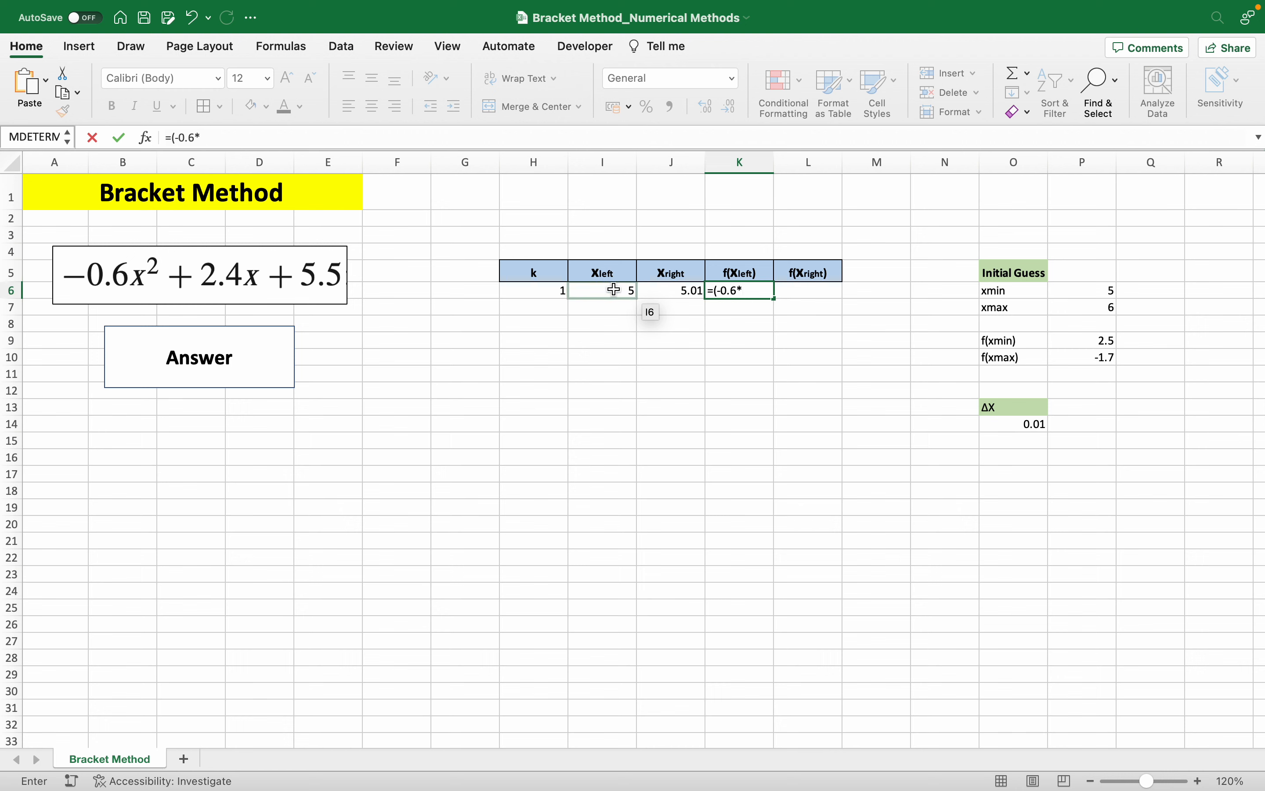
left_click(617, 290)
type("^2")
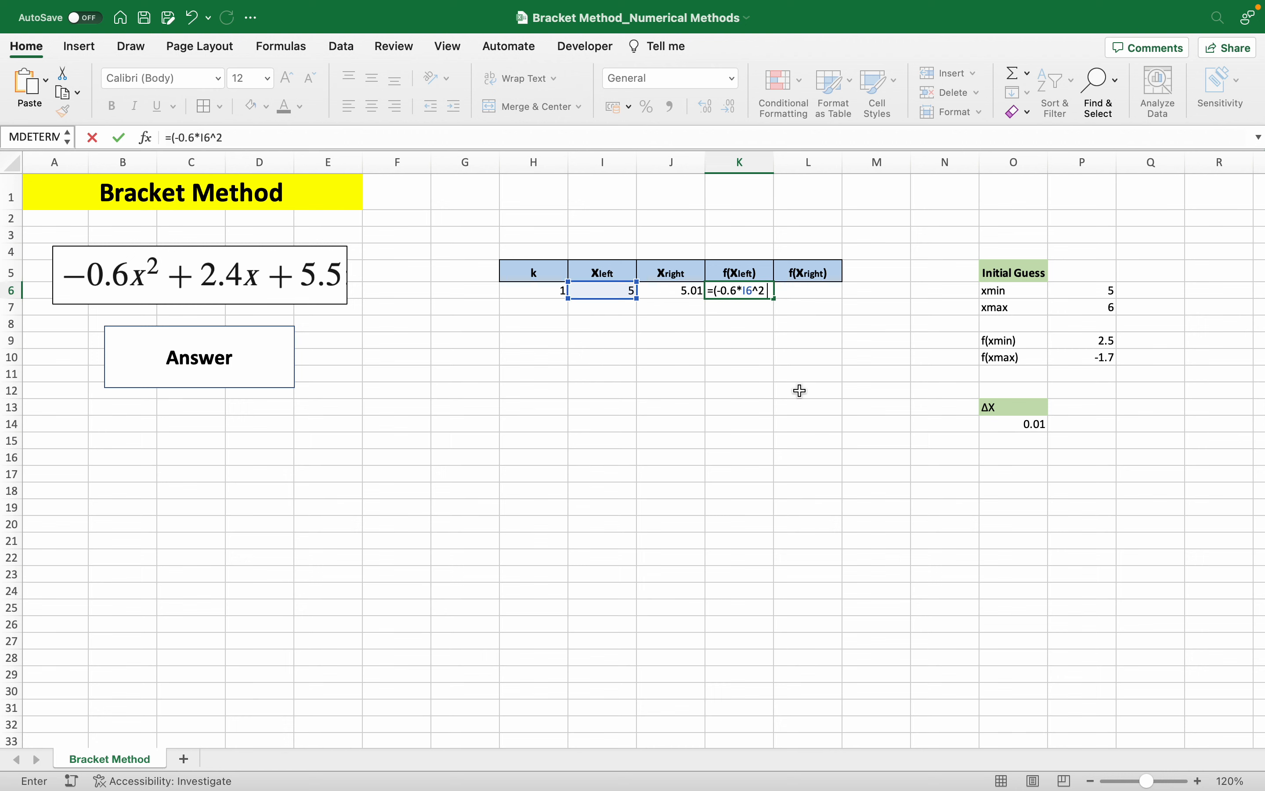
type(" + 2.4*")
left_click(602, 291)
type("+5.5")
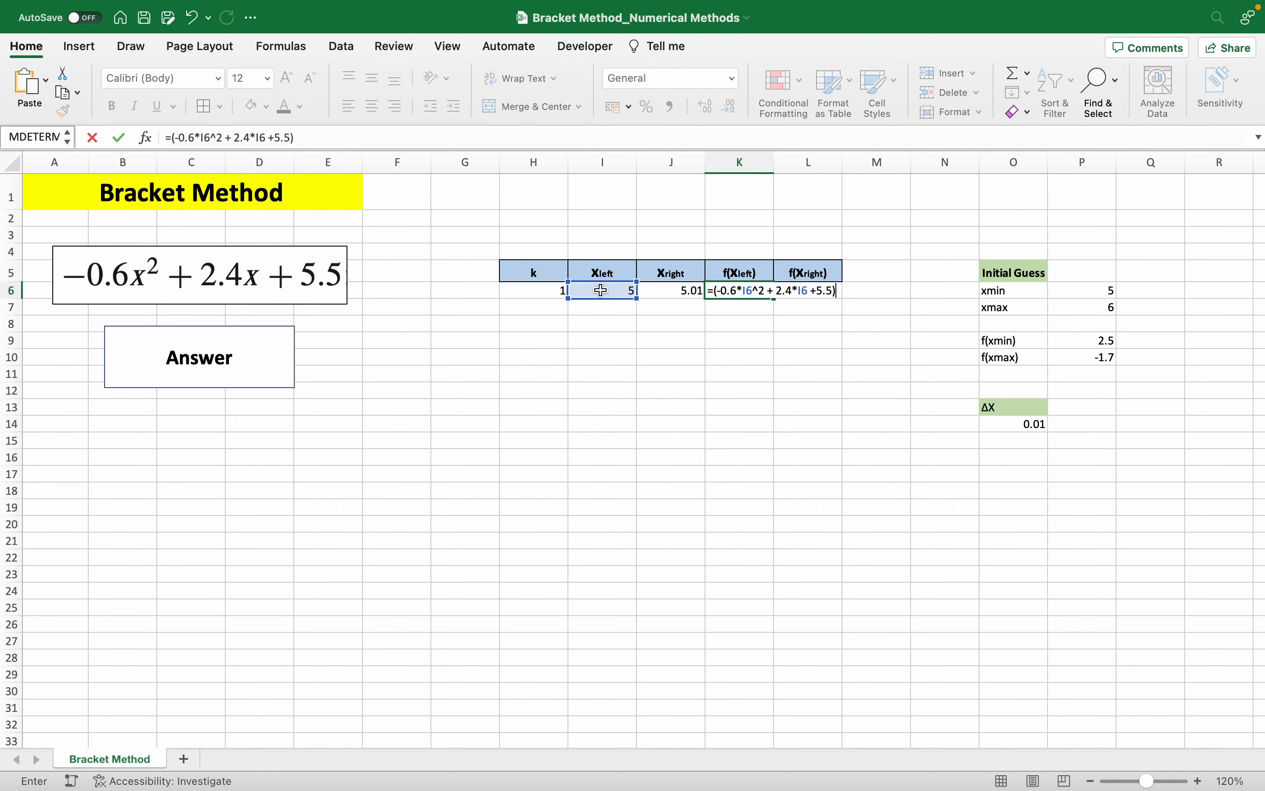
key("Return")
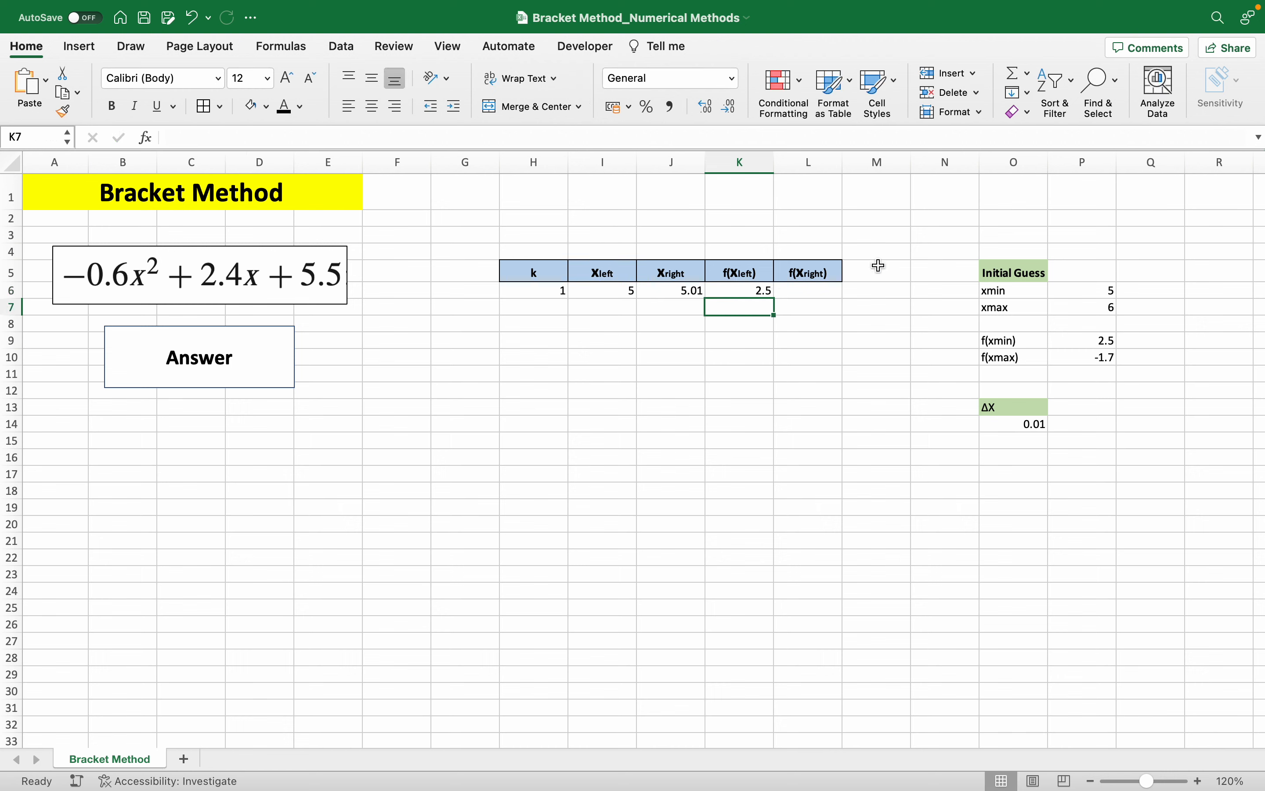
Step: Fill the f(Xleft) formula across into L6 for f(Xright) and check that it references J6
left_click(773, 289)
left_click_drag(775, 301, 836, 299)
left_click(628, 140)
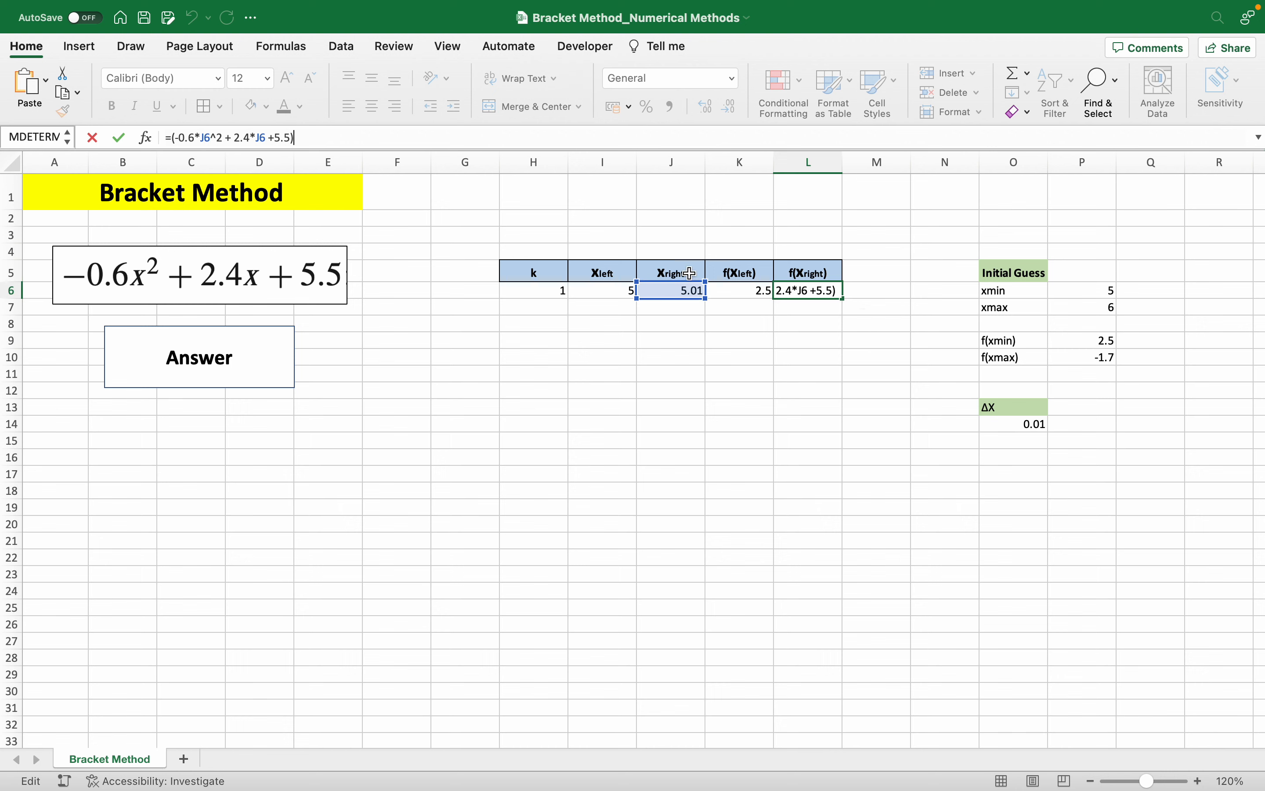
key("ctrl+Return")
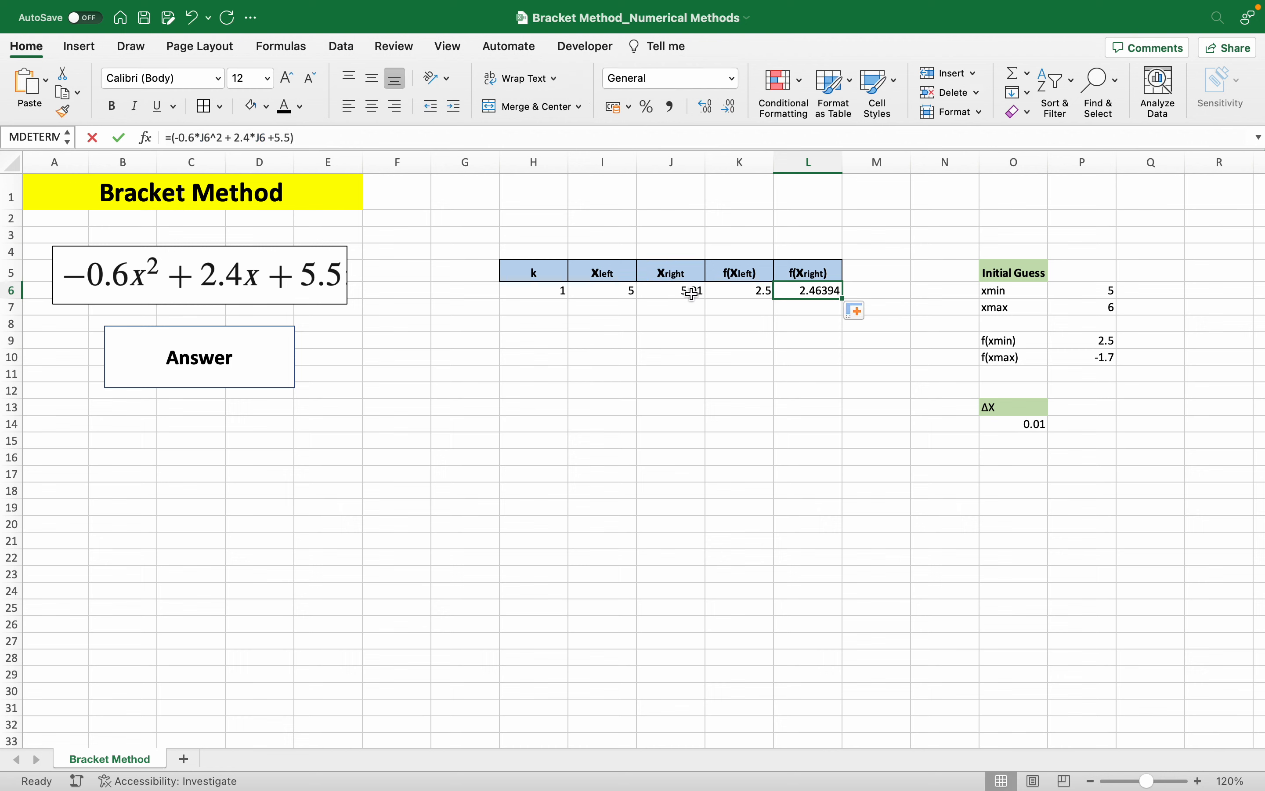
Step: Start the second iteration row with k = 2 in H7 and Xleft linked to the previous Xright in I7 as =J6
left_click(543, 307)
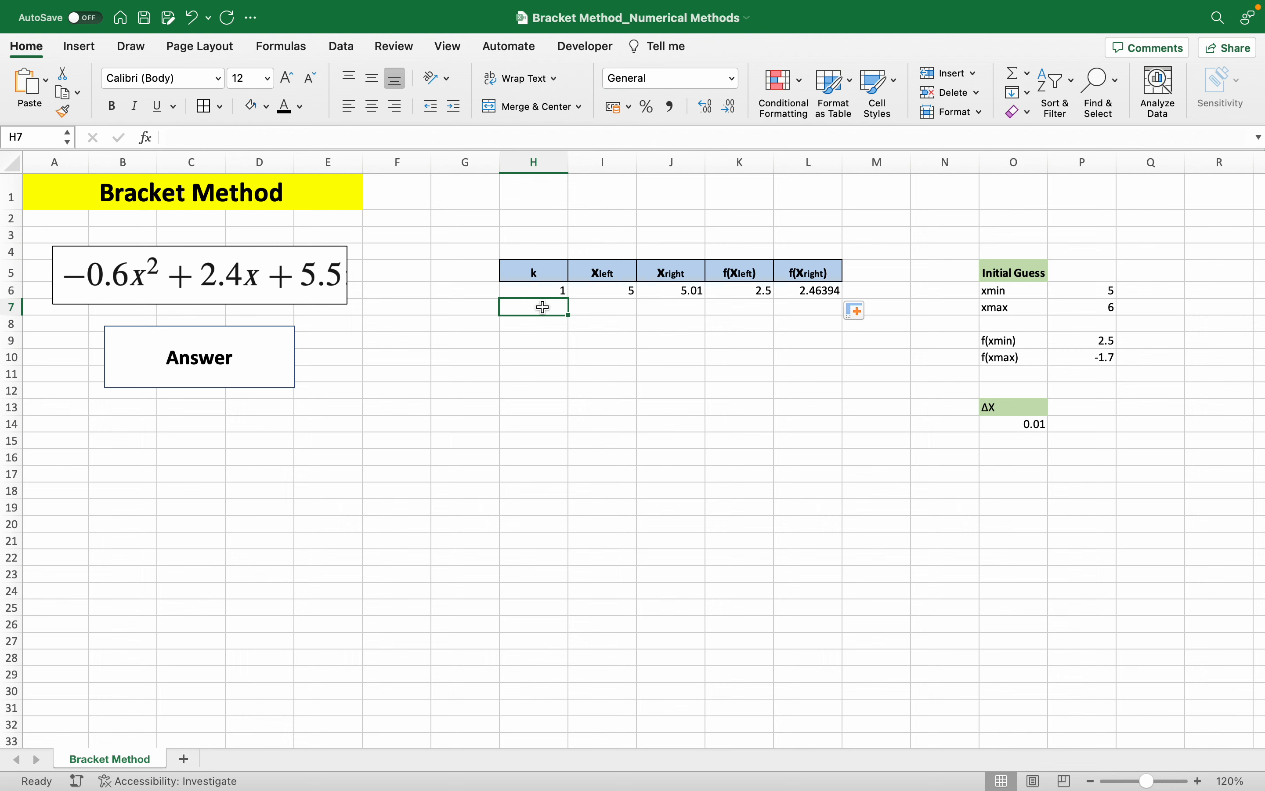
type("2")
key("Return")
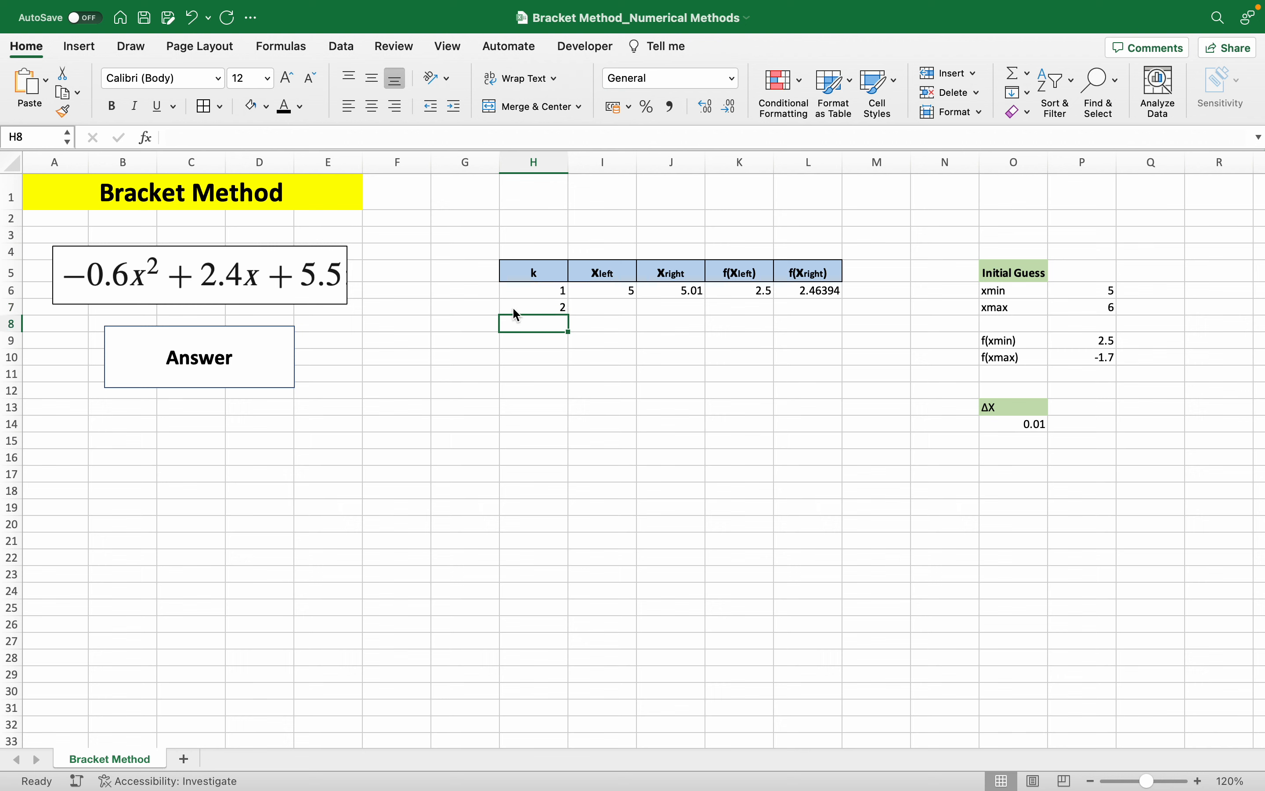
left_click(614, 307)
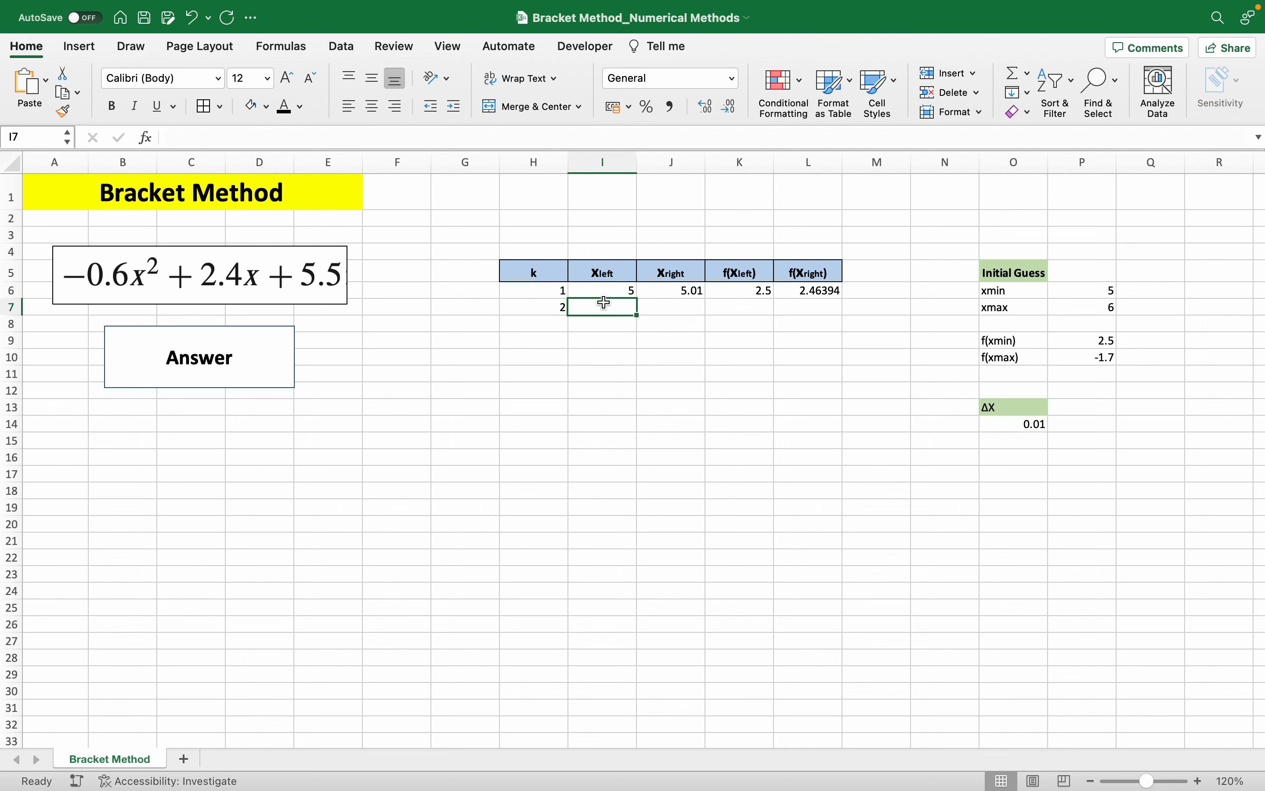
type("=")
left_click(671, 291)
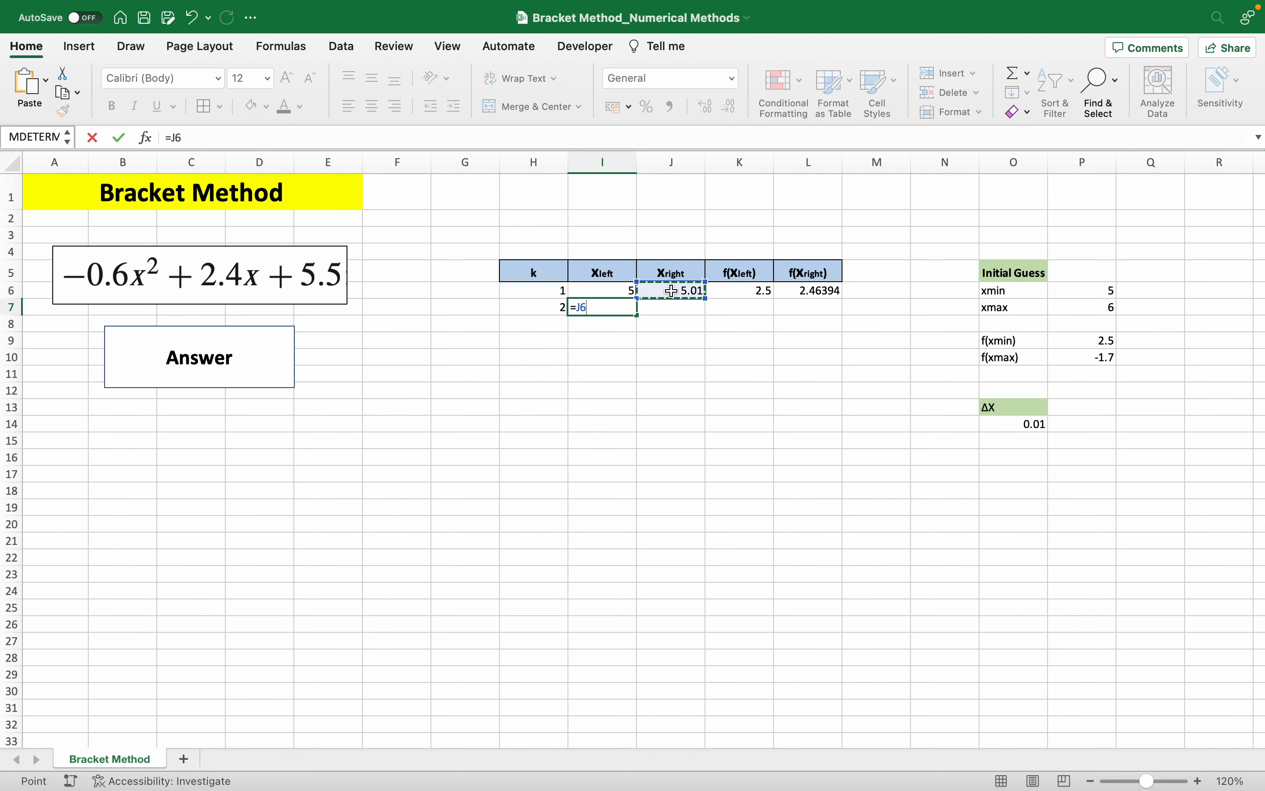
key("Return")
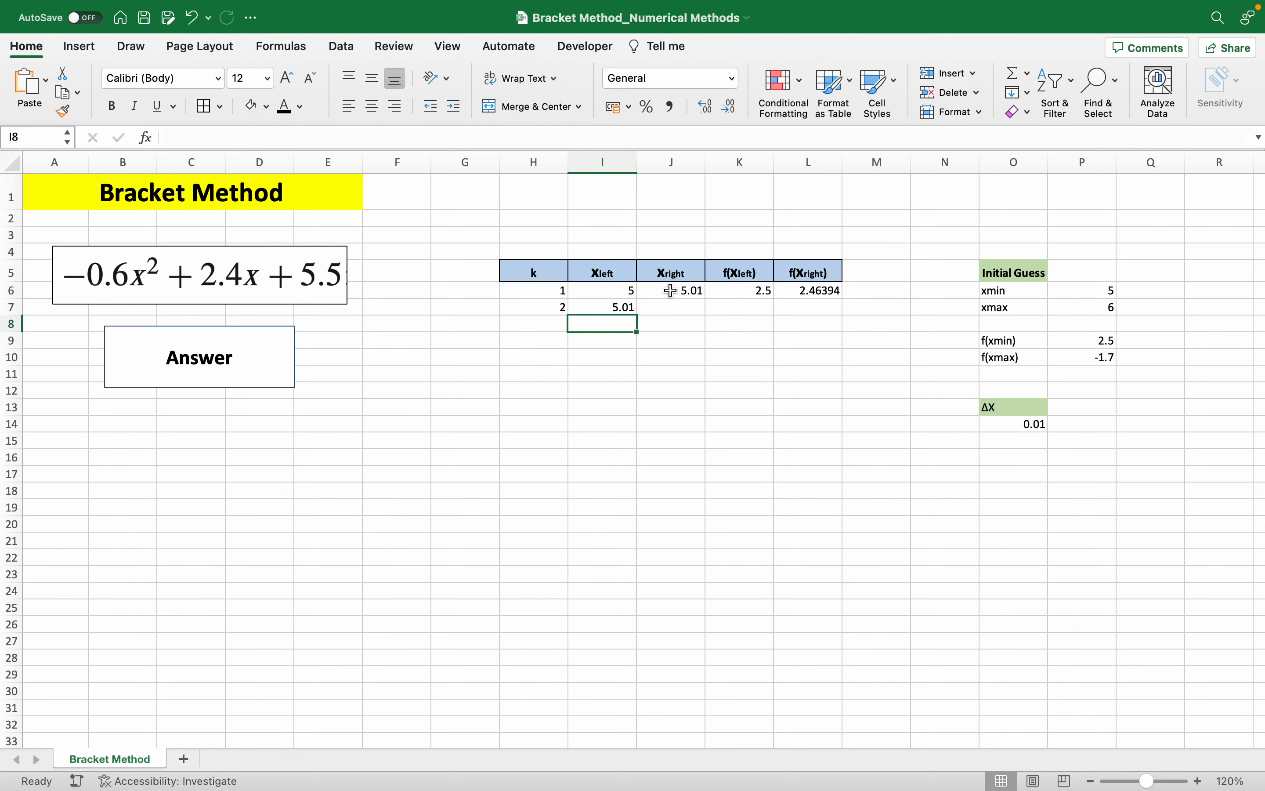
Step: Calculate the second Xright in J7 as =I7+$O$14, with the ΔX cell locked as an absolute reference
left_click(687, 312)
type("=")
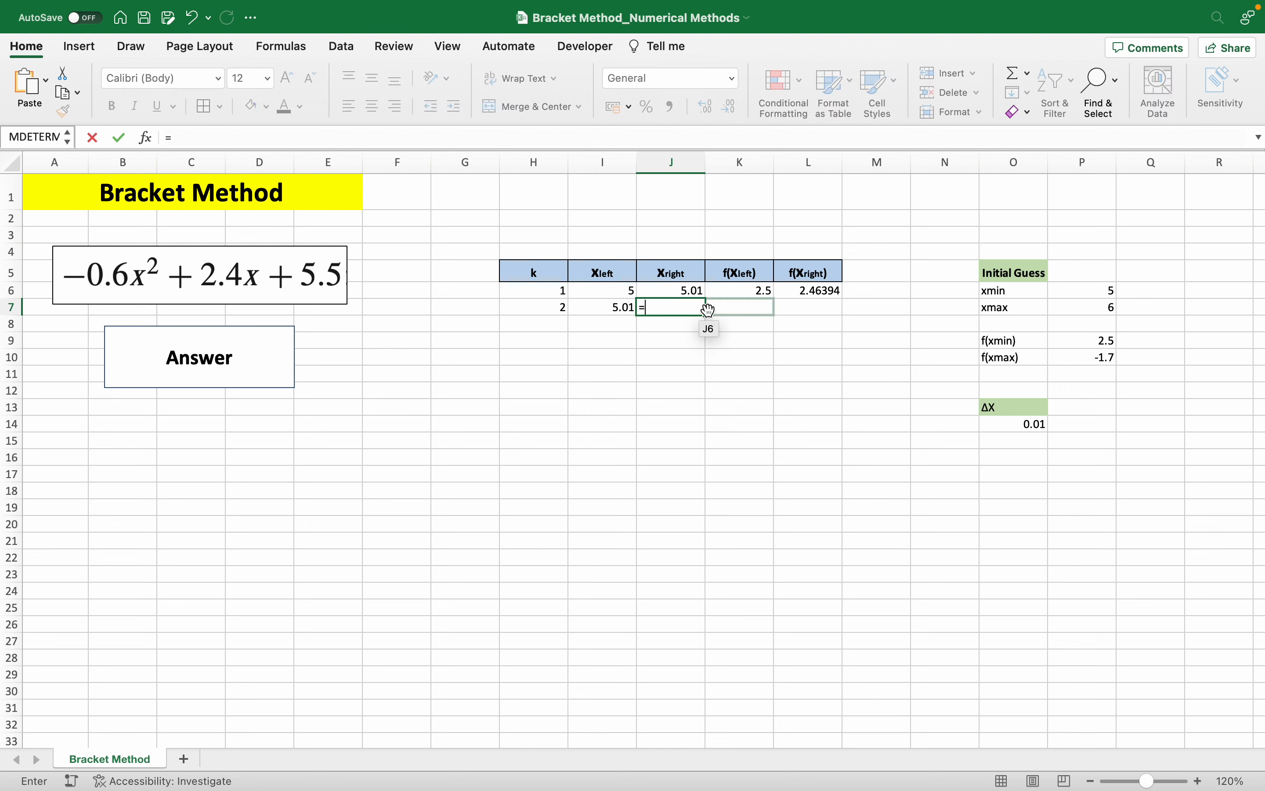
left_click(614, 311)
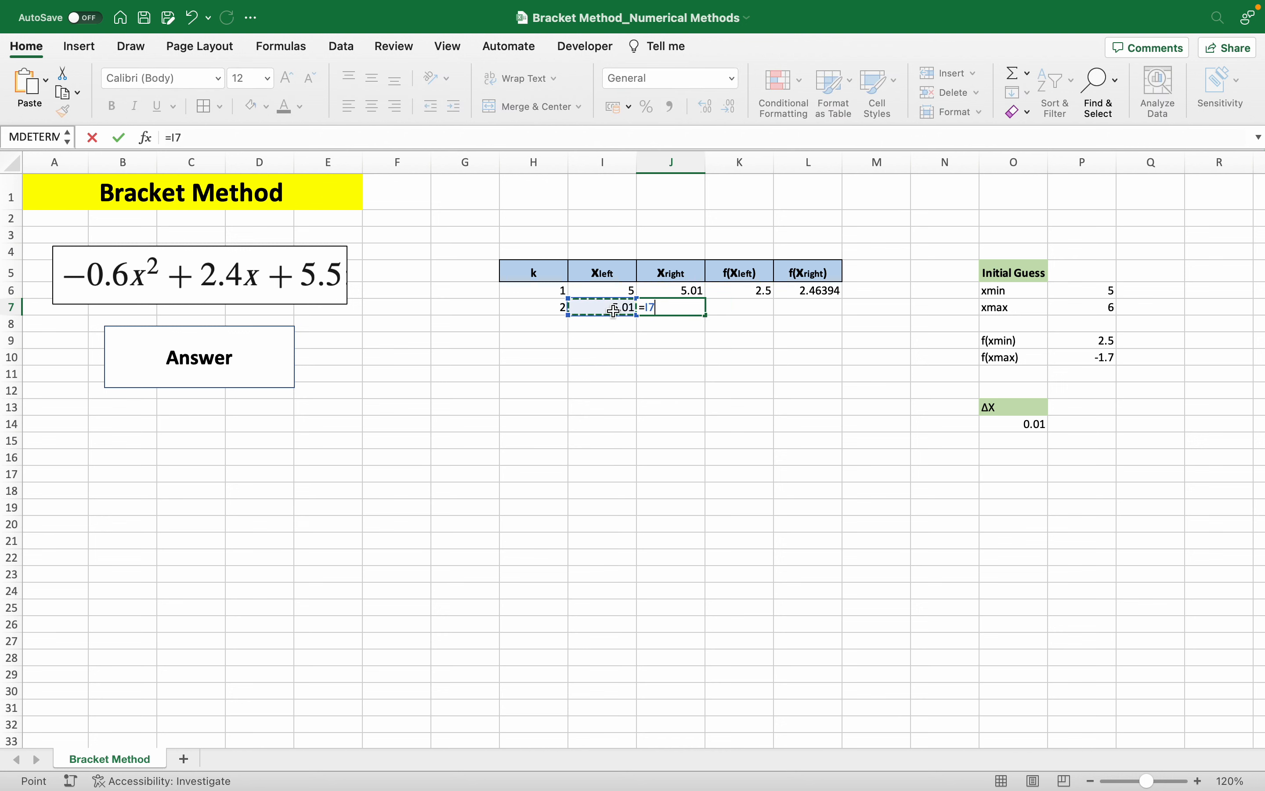
type("+")
left_click(1025, 425)
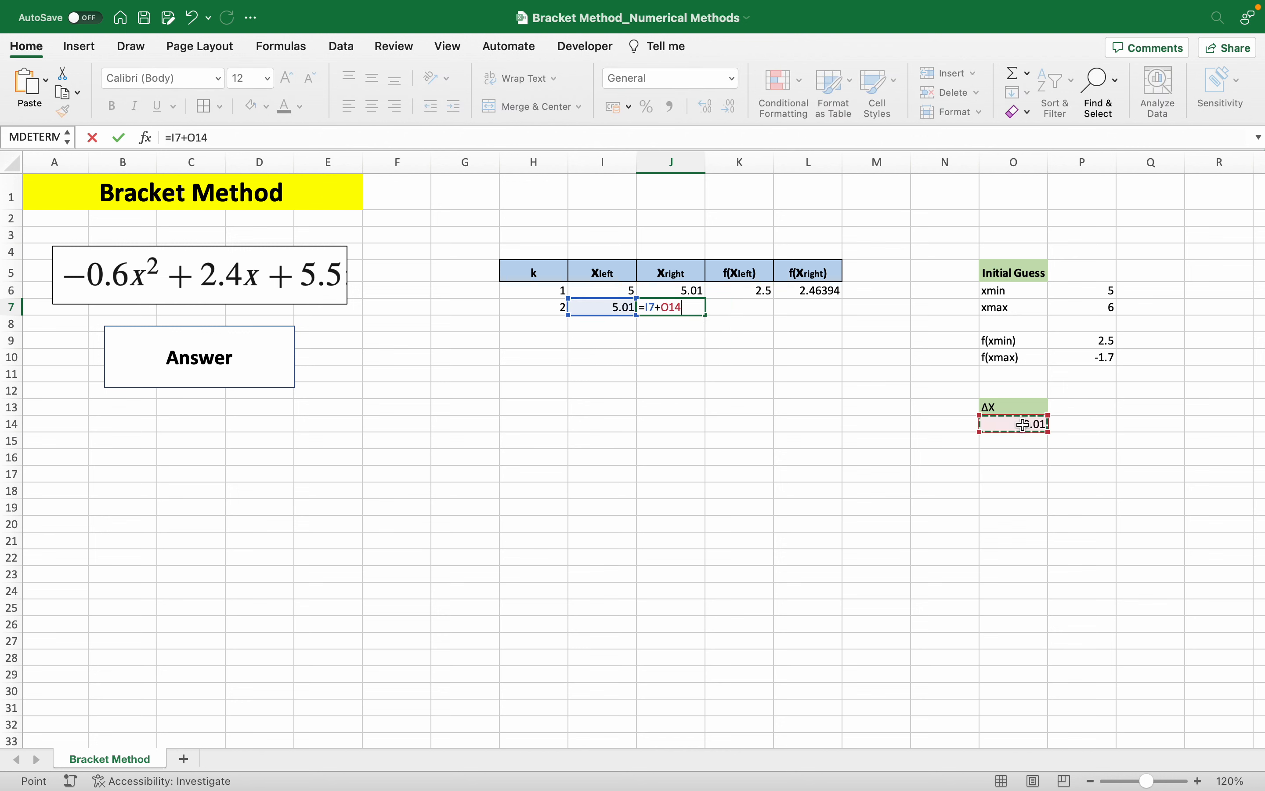
left_click(195, 137)
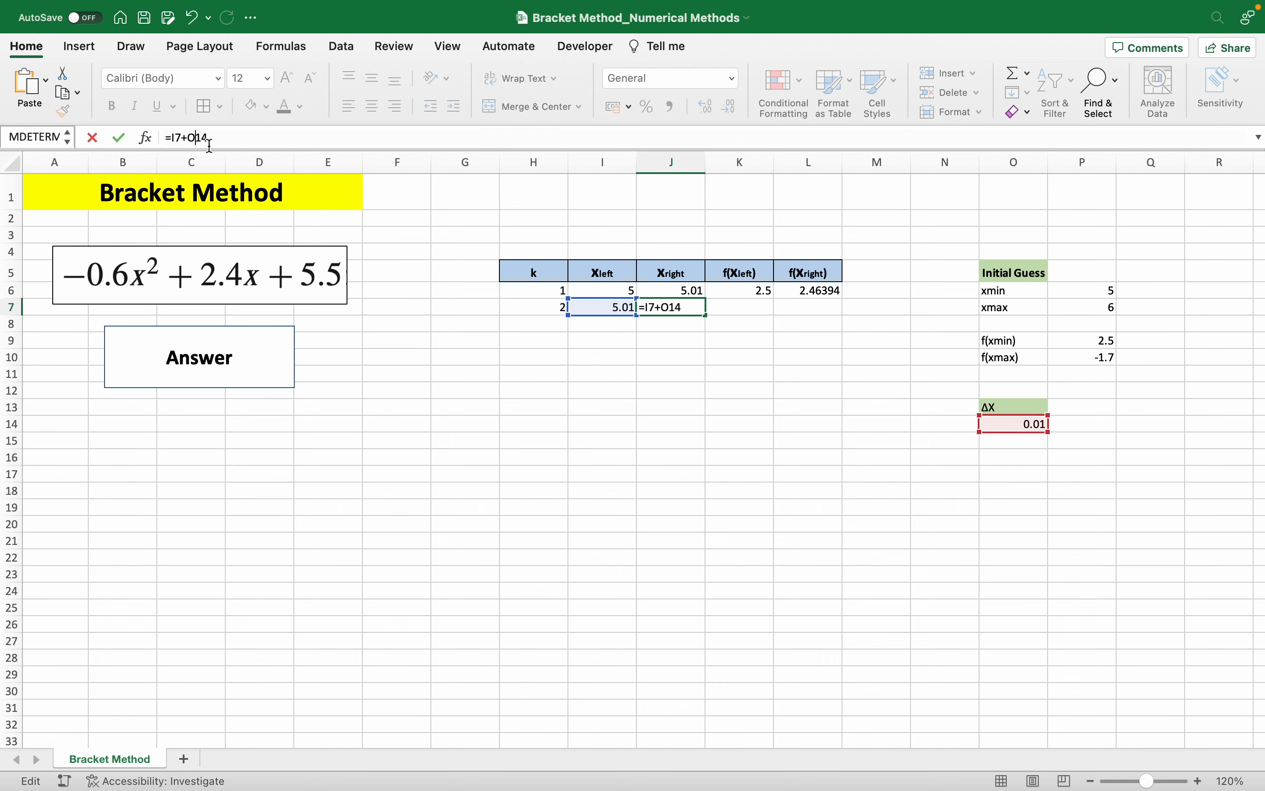
type("$O$")
key("Return")
Step: Fill the f(Xleft) and f(Xright) formulas from K6:L6 down into row 7 and check the reference used in K7
left_click(761, 291)
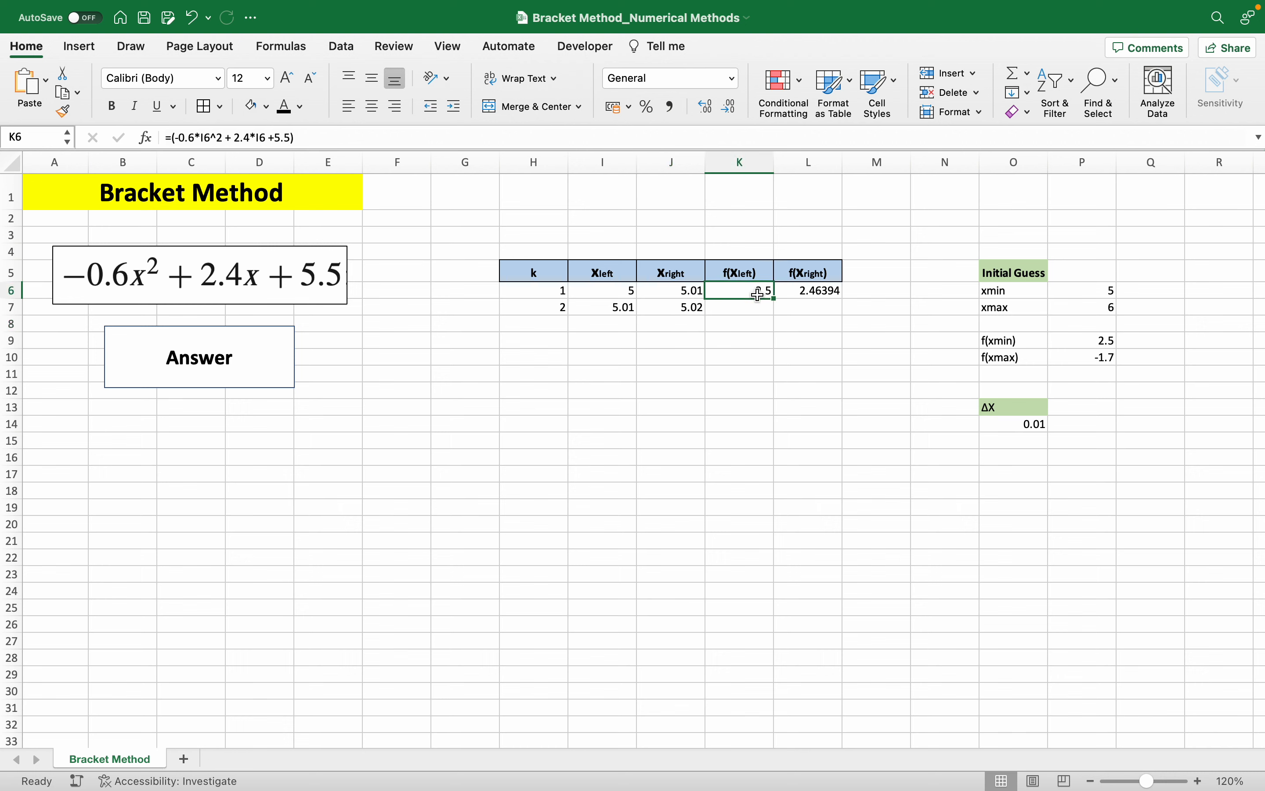
left_click_drag(753, 291, 814, 289)
left_click_drag(846, 299, 843, 313)
left_click(752, 309)
double_click(753, 308)
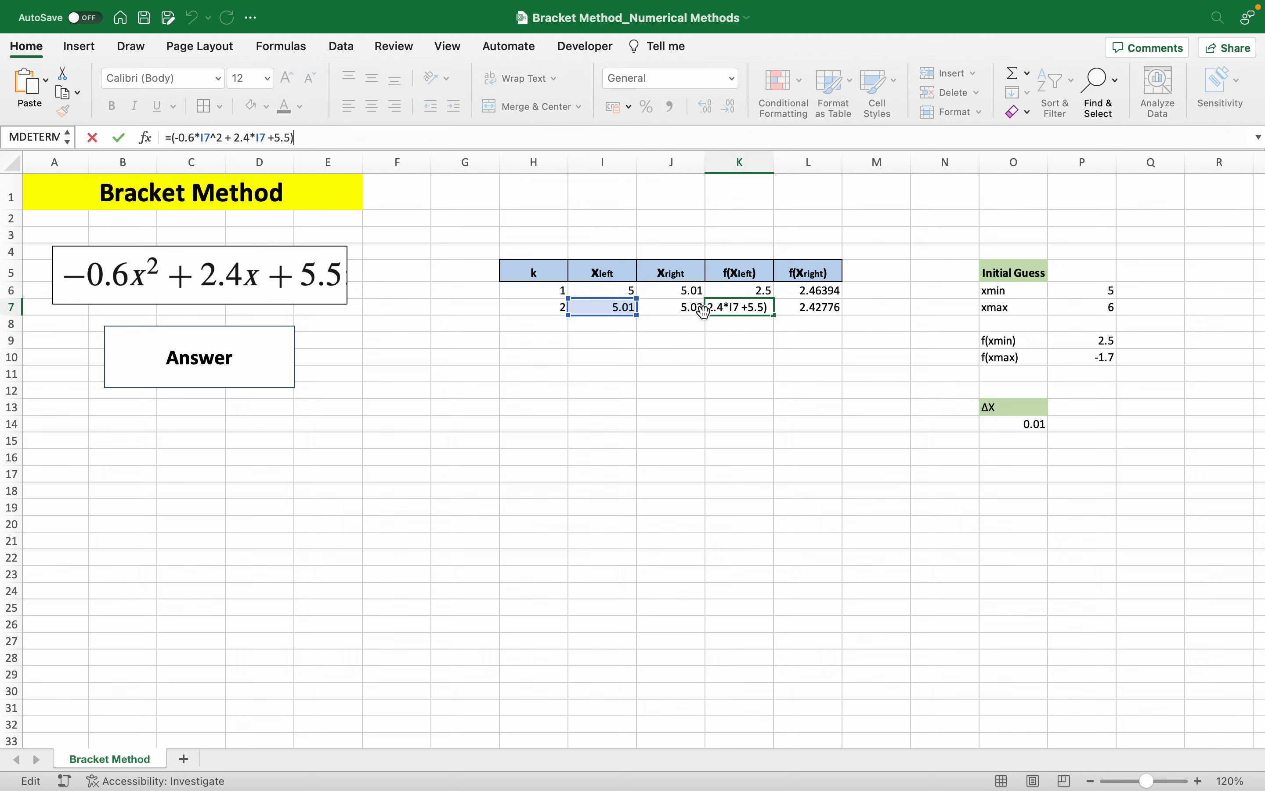
key("Escape")
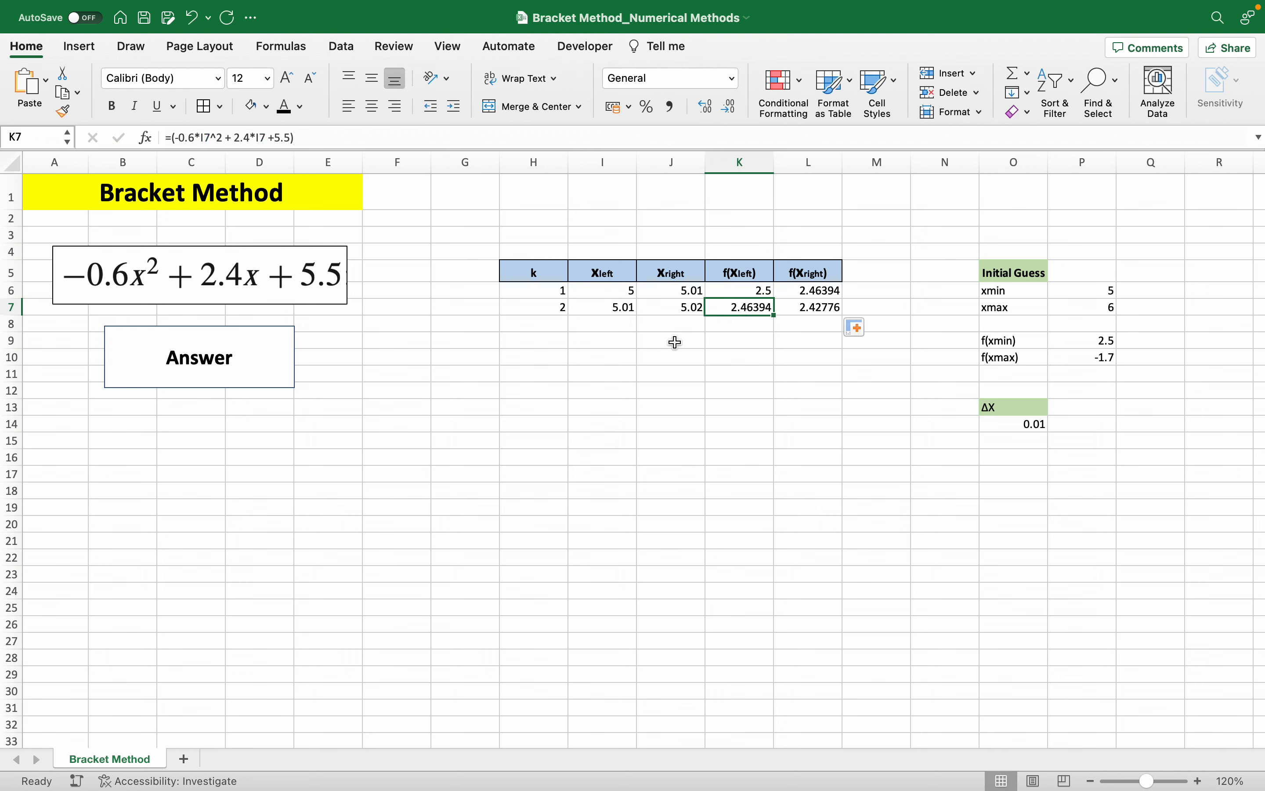
Step: Fill the second iteration row H7:L7 down through row 69 to extend the table to k = 64
left_click(606, 355)
left_click_drag(573, 305, 836, 307)
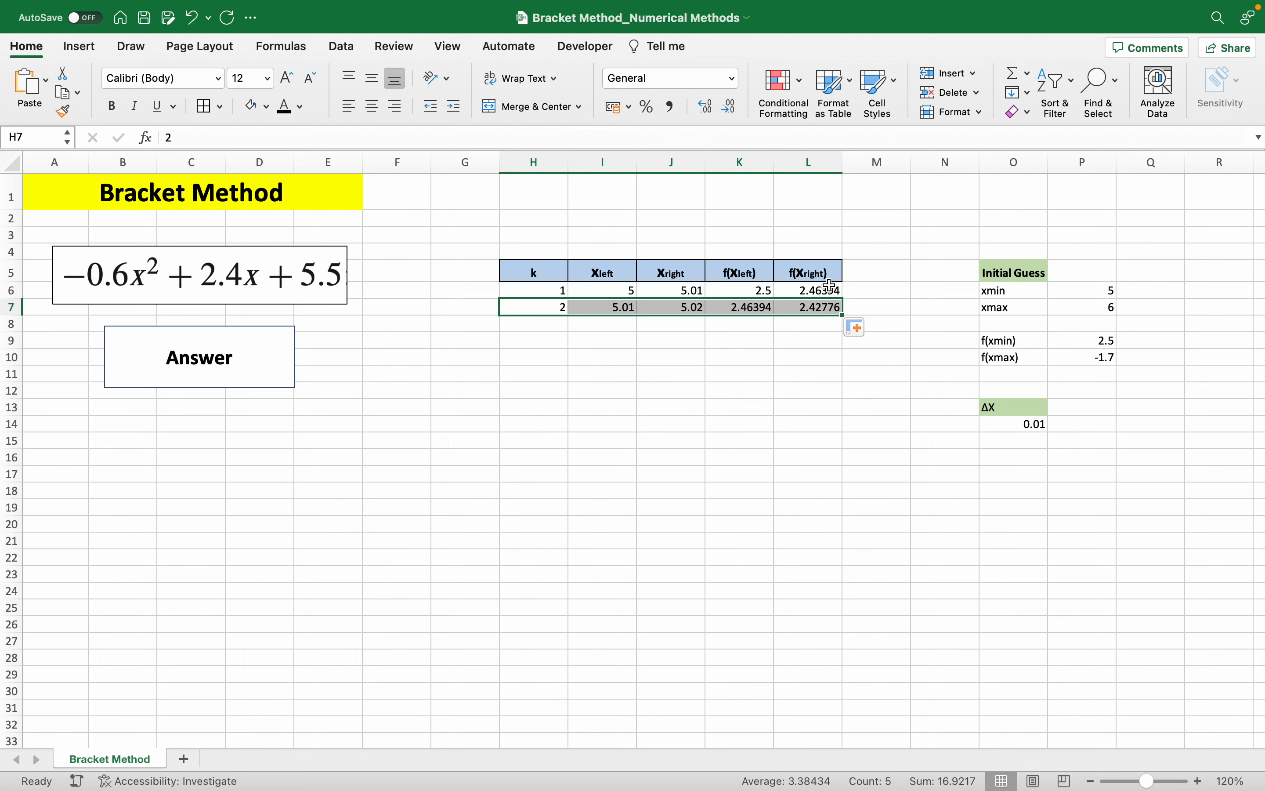
left_click_drag(842, 316, 857, 598)
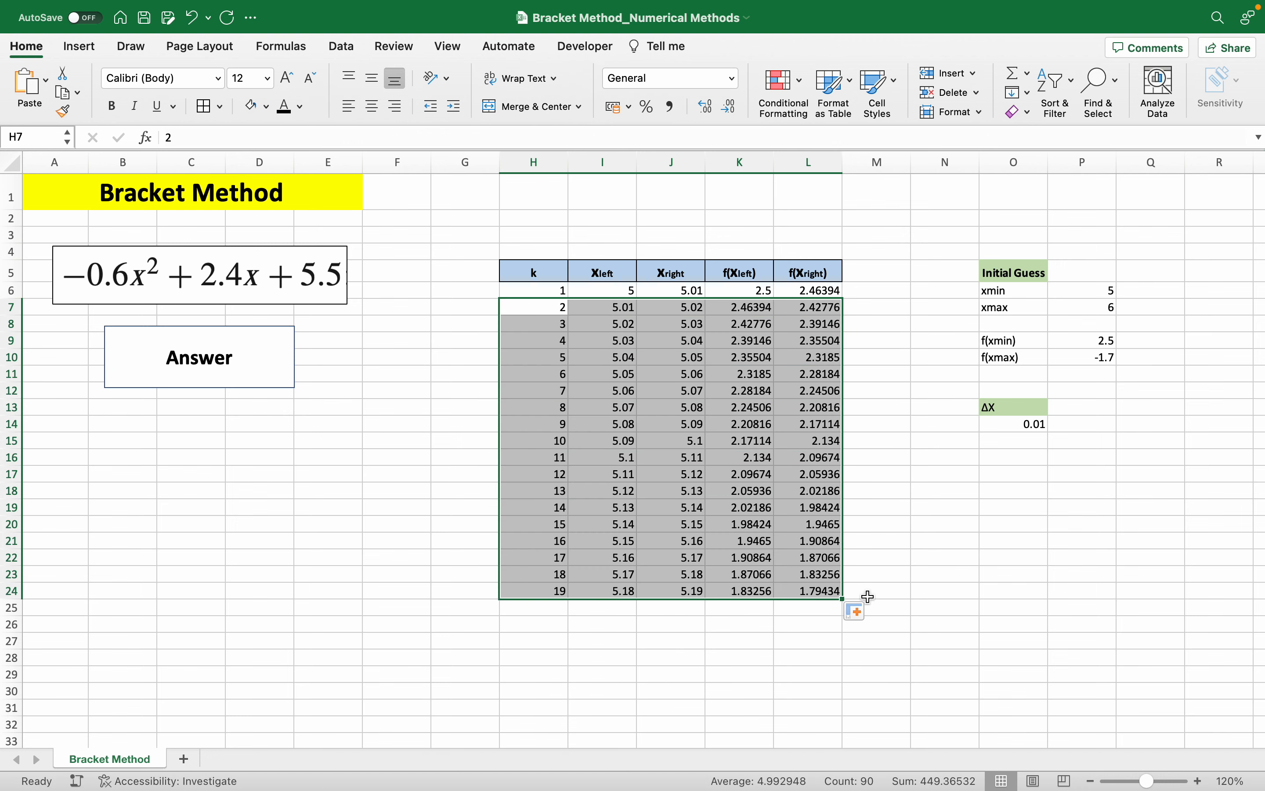
left_click(740, 591)
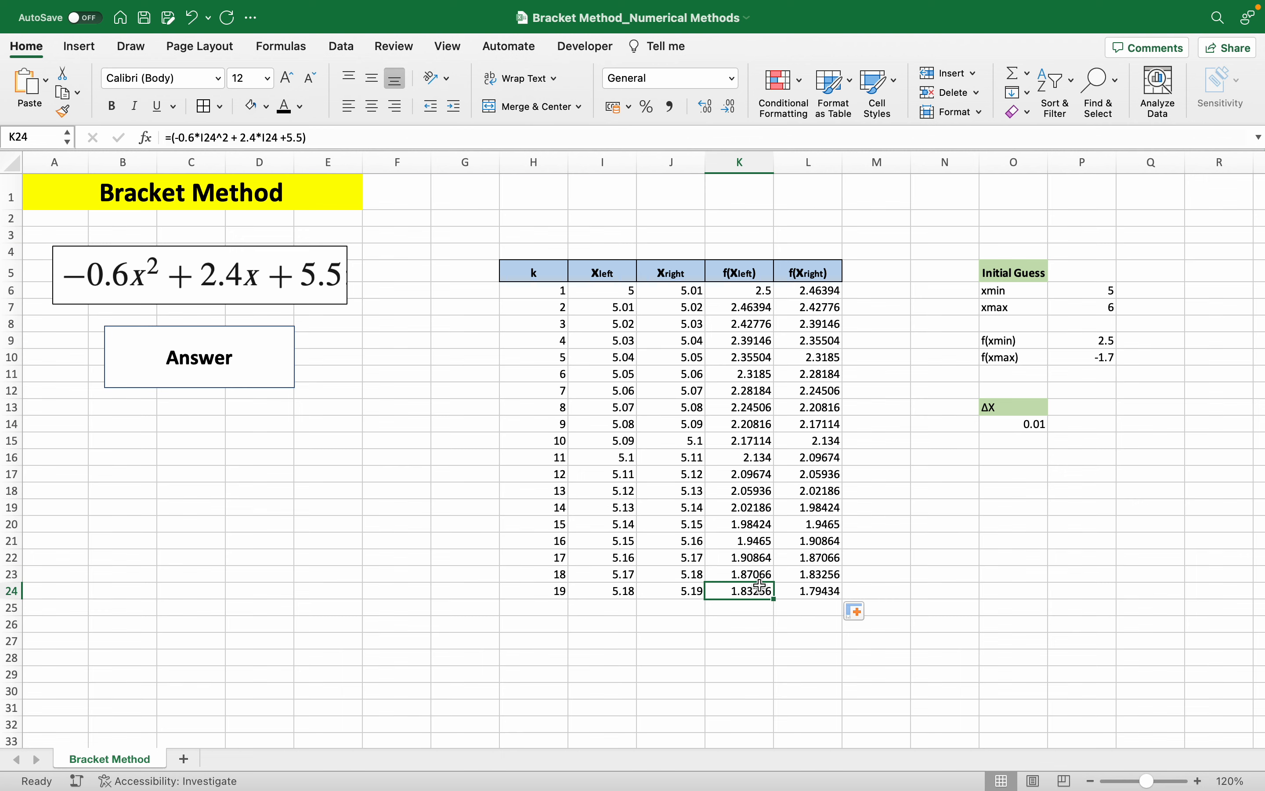
left_click_drag(558, 591, 836, 588)
left_click(855, 611)
left_click(855, 610)
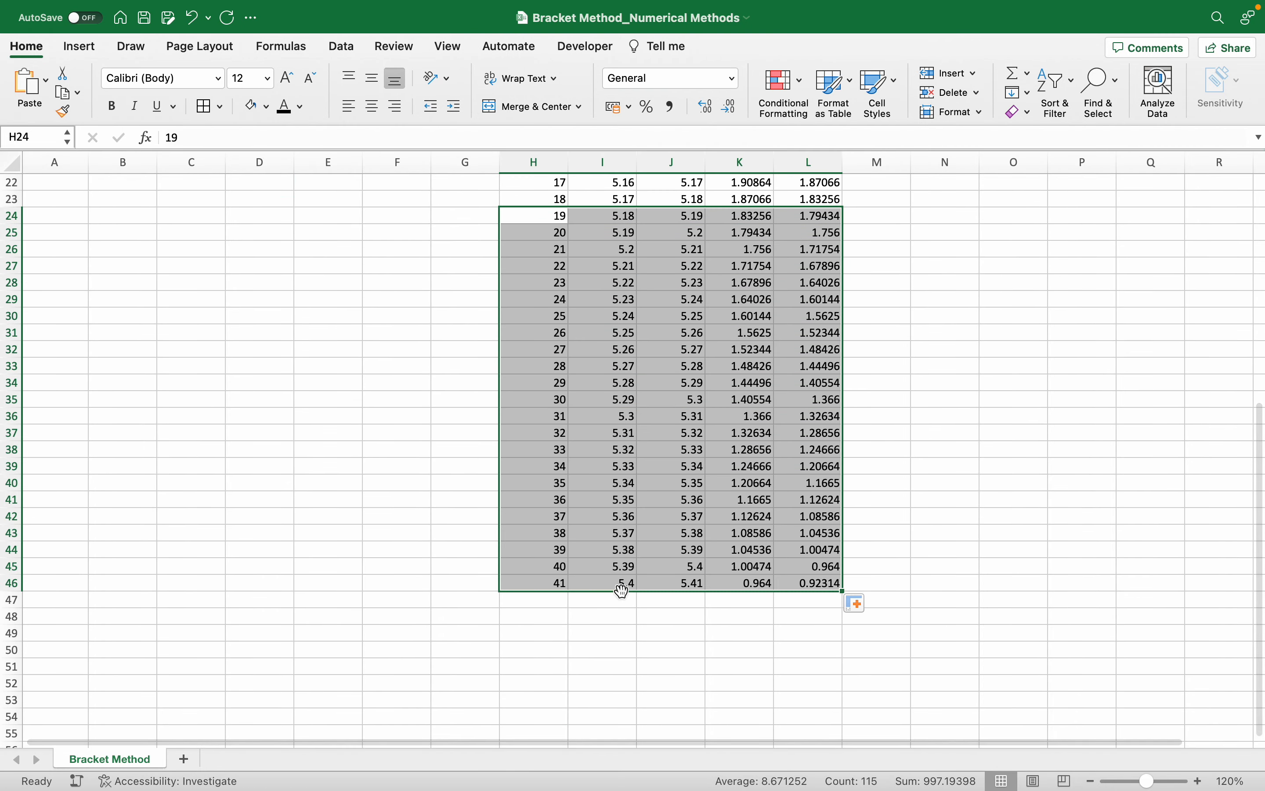
left_click(762, 584)
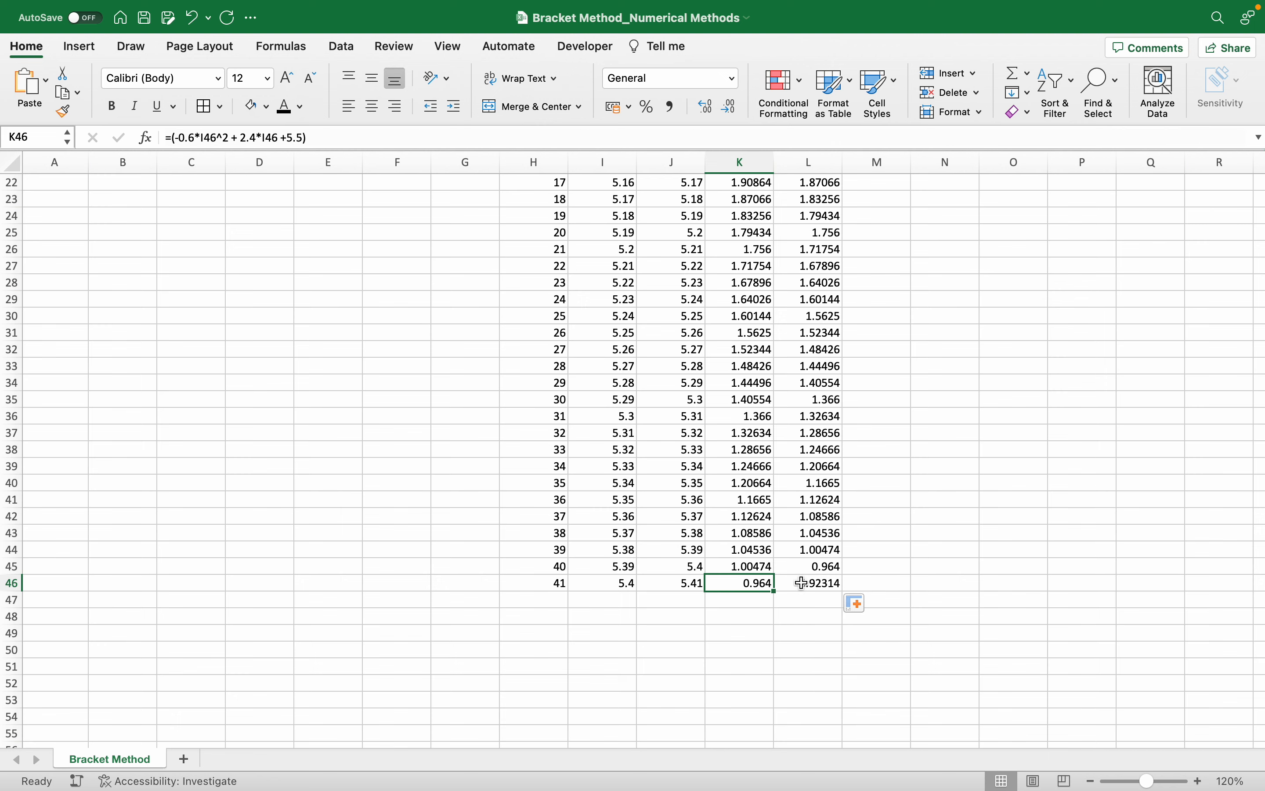
left_click_drag(557, 583, 859, 717)
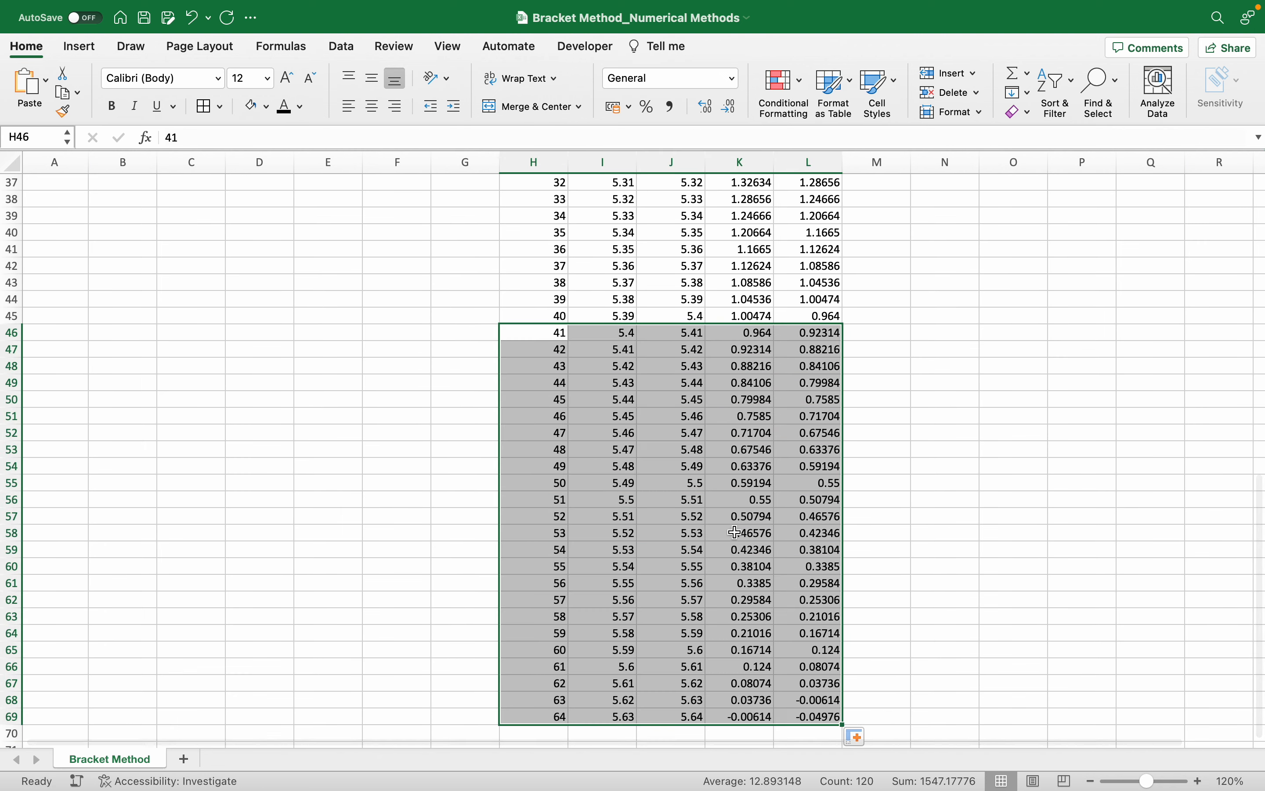
scroll(737, 533, "down", 2)
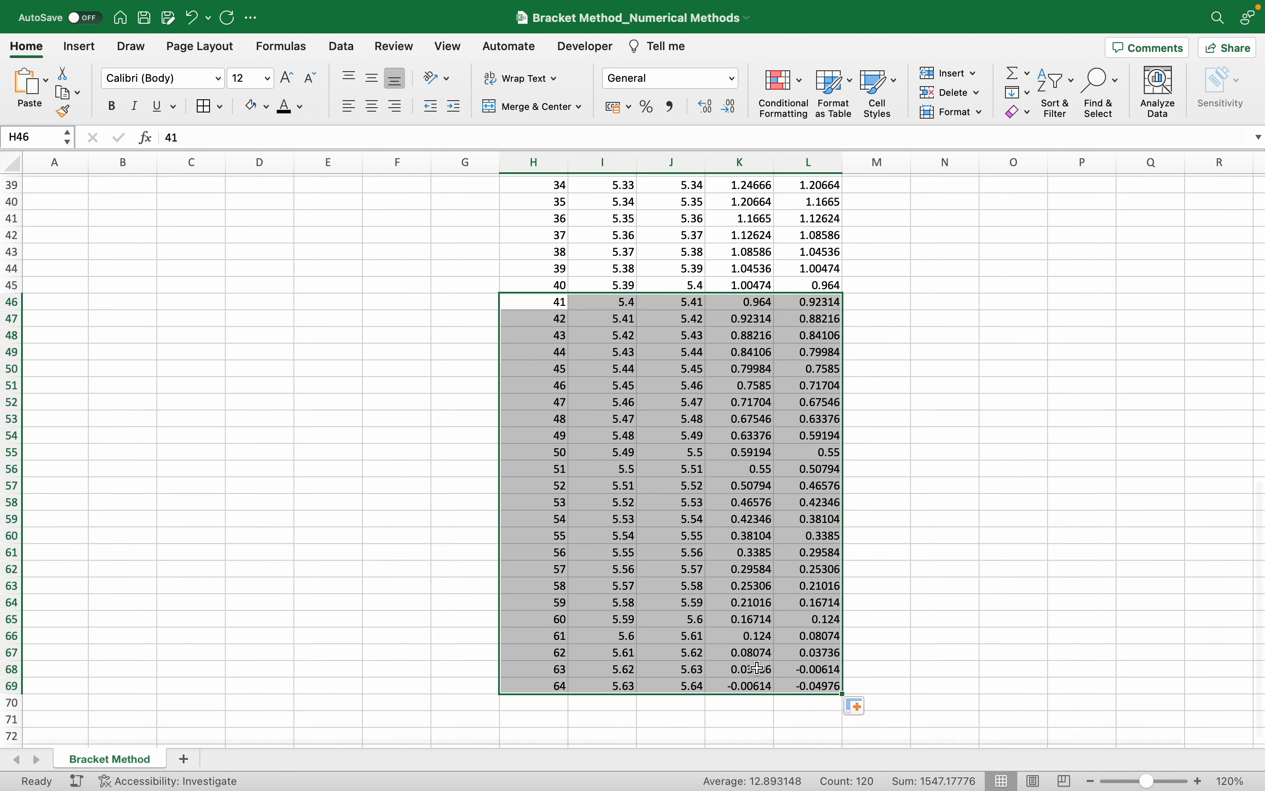
Step: Compare f(Xleft) and f(Xright) in rows 65 to 68 to locate the iteration where the sign changes
left_click(625, 665)
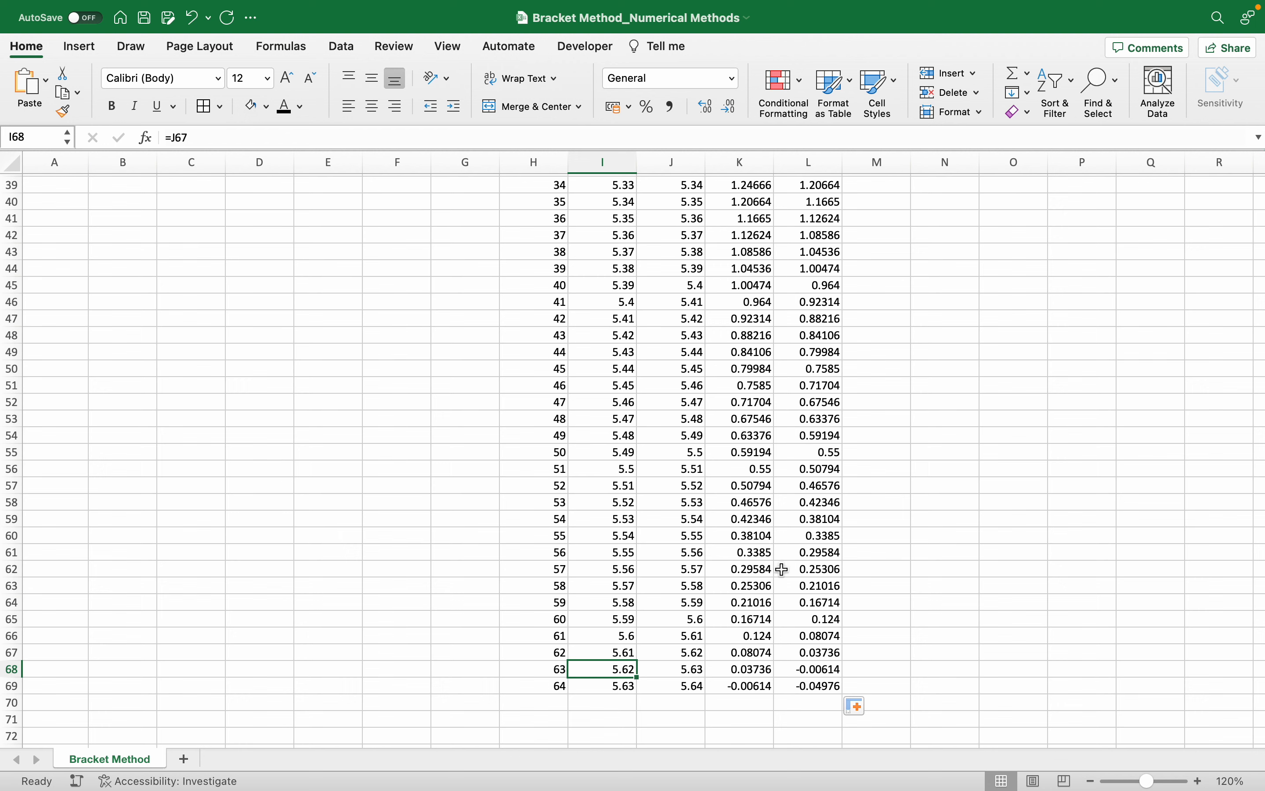
left_click_drag(554, 618, 742, 620)
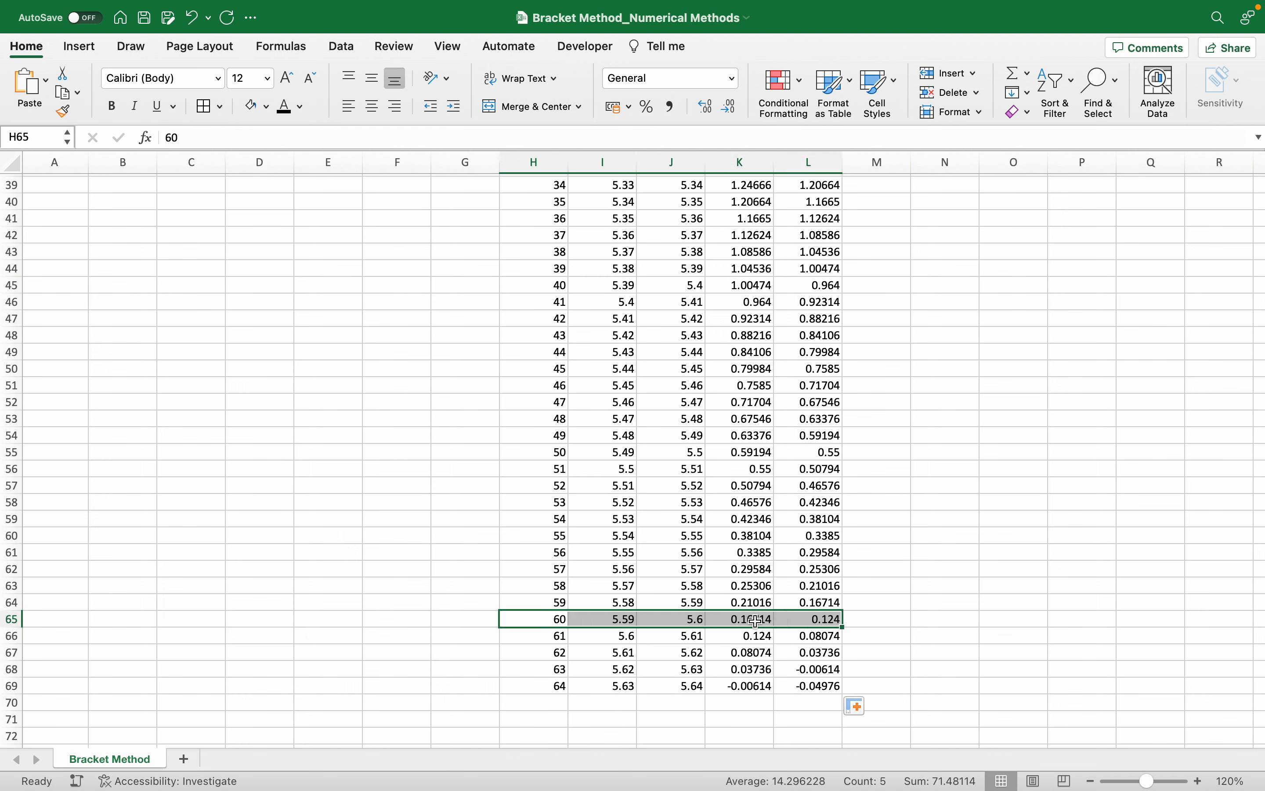
left_click(747, 619)
left_click(822, 618)
left_click(745, 637)
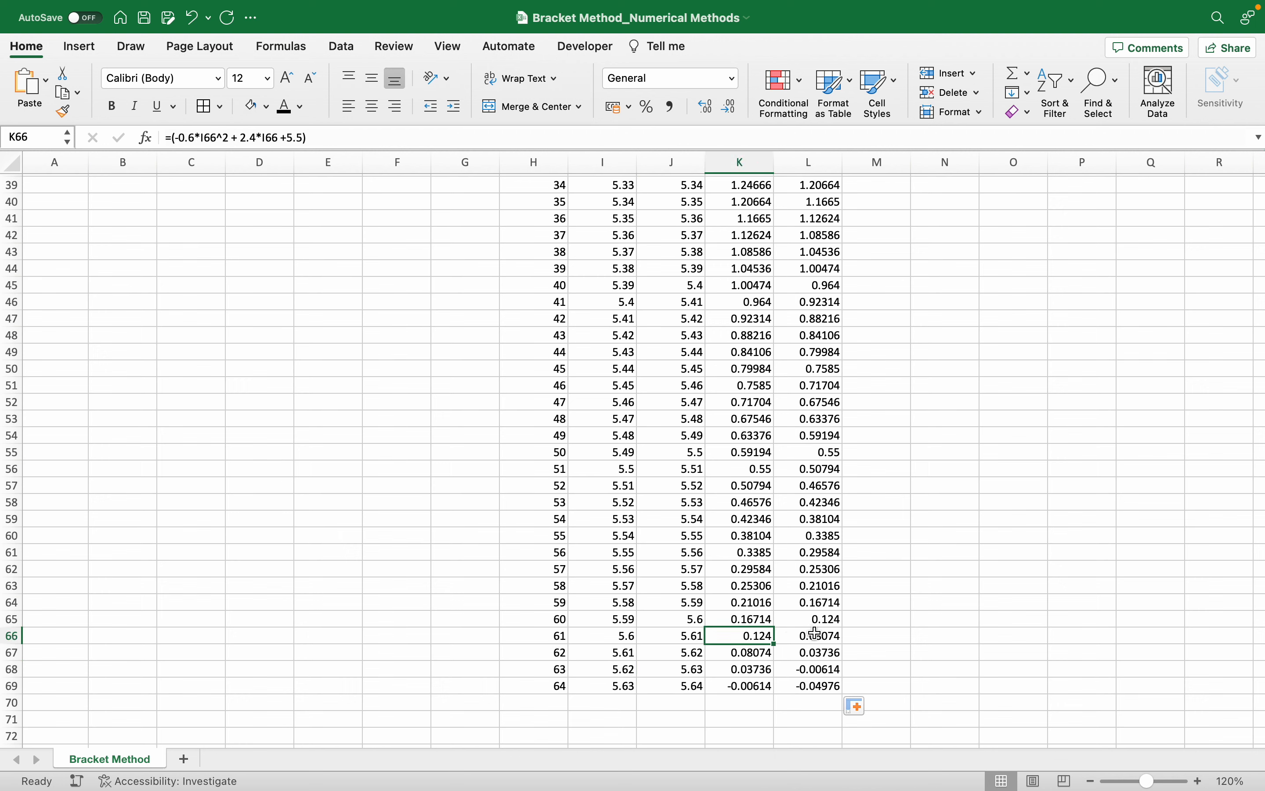
key("Right")
left_click(757, 653)
key("Right")
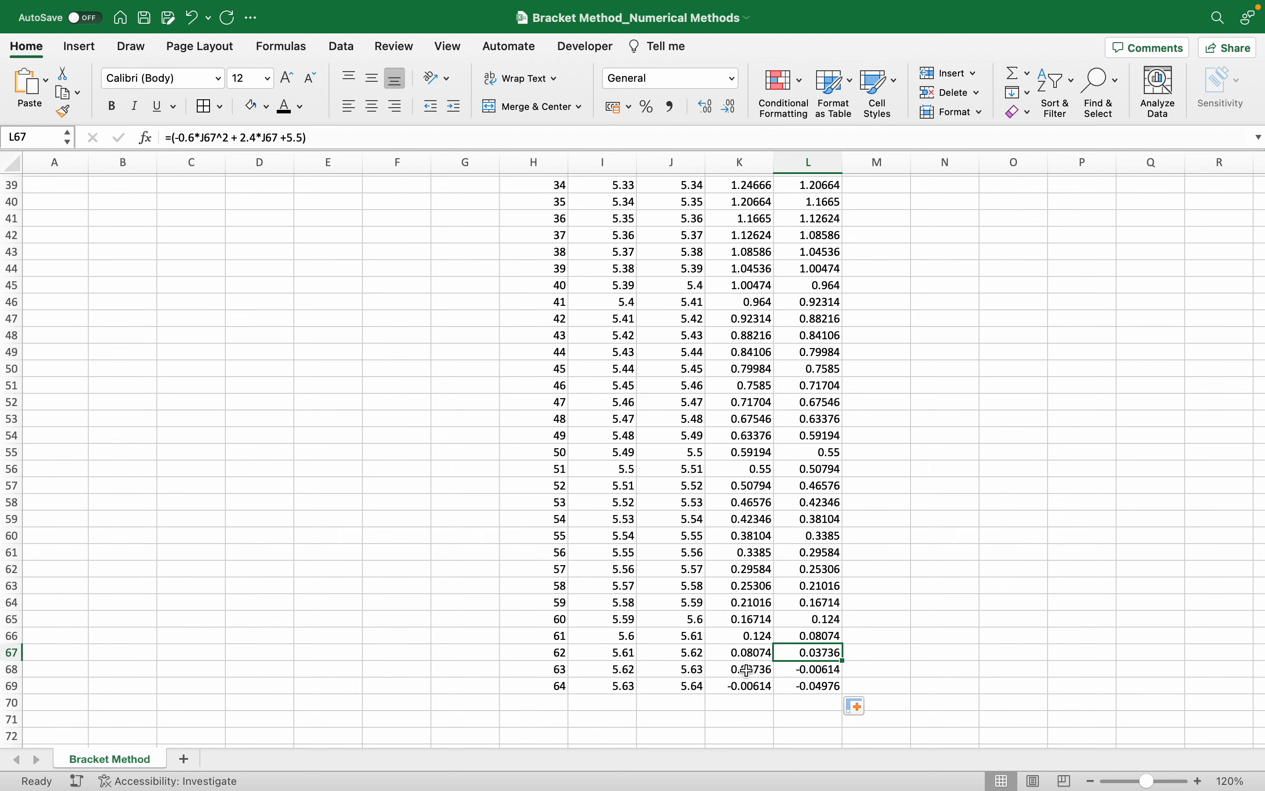
left_click(748, 669)
left_click(800, 670)
left_click(759, 670)
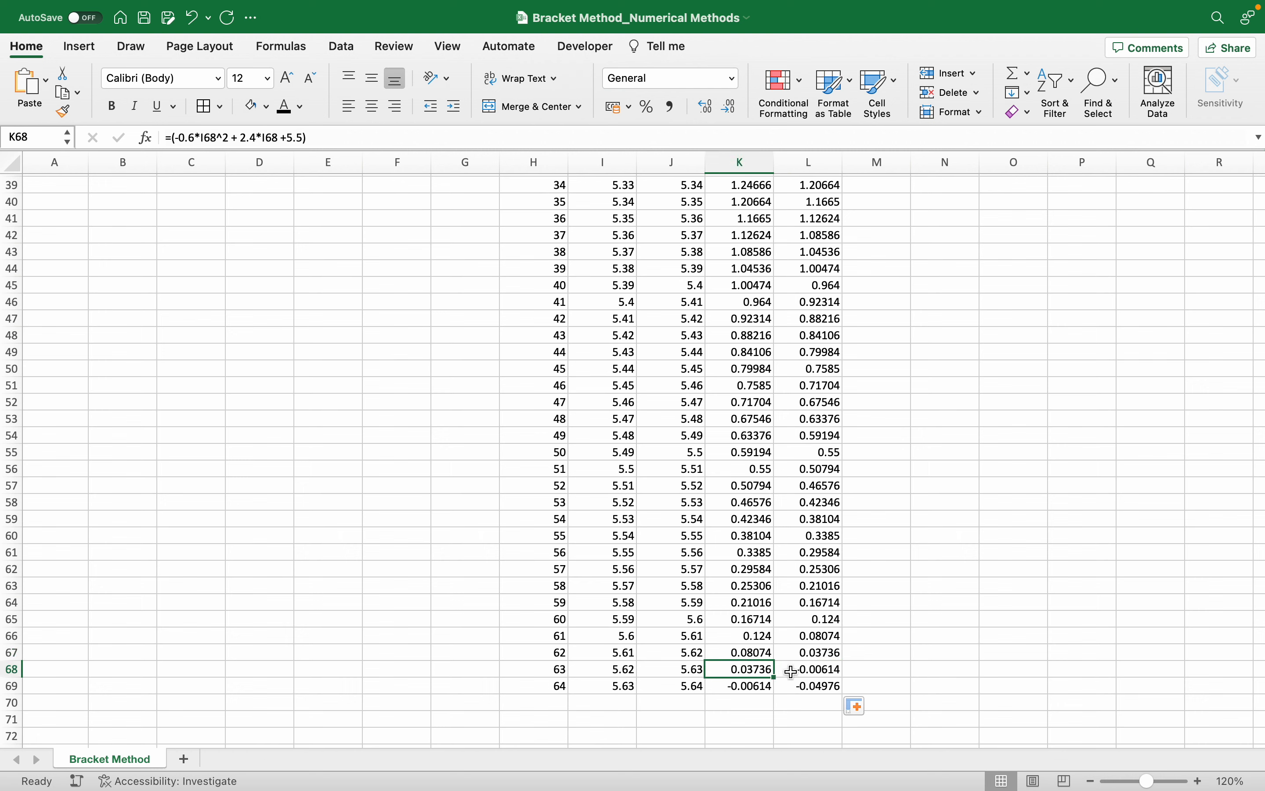
left_click(821, 670)
left_click(758, 672)
Step: Highlight the k = 63 iteration row, H68:L68, with a yellow fill
left_click_drag(573, 677, 833, 669)
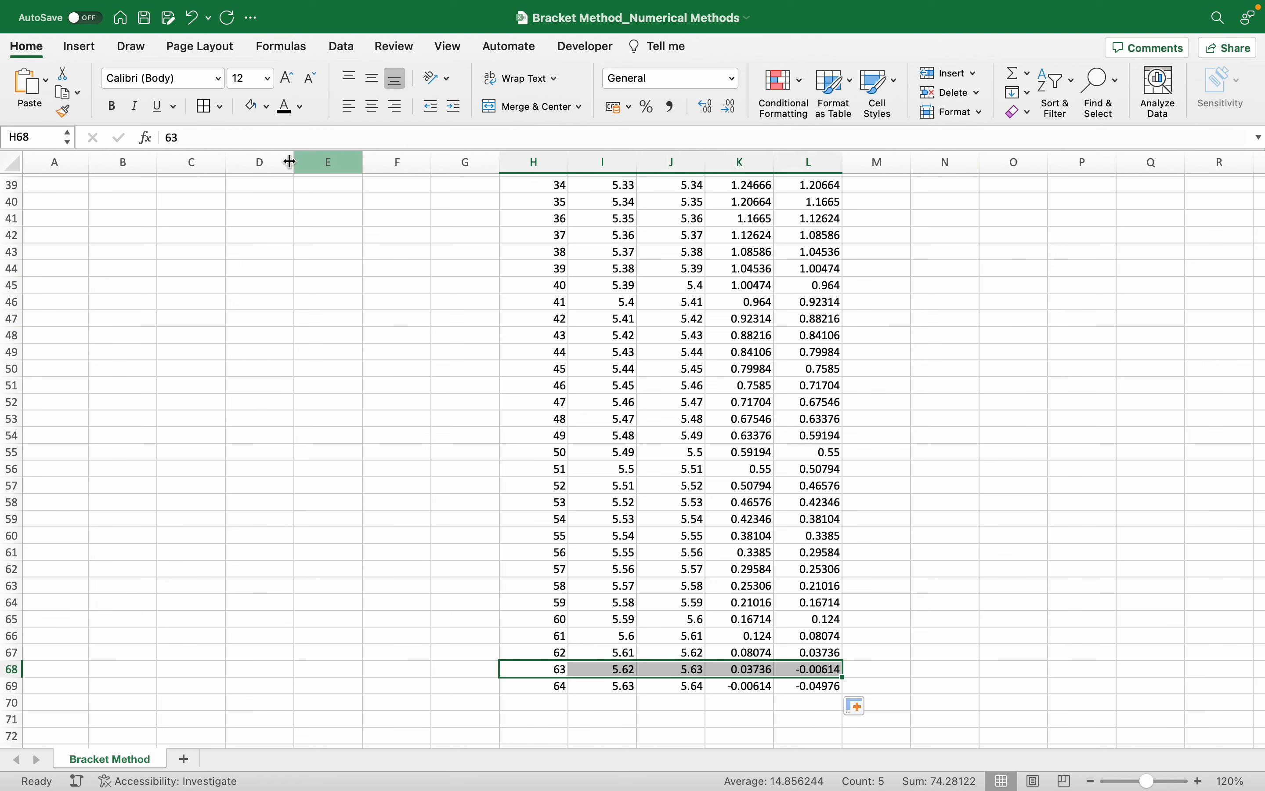
left_click(269, 106)
left_click(305, 305)
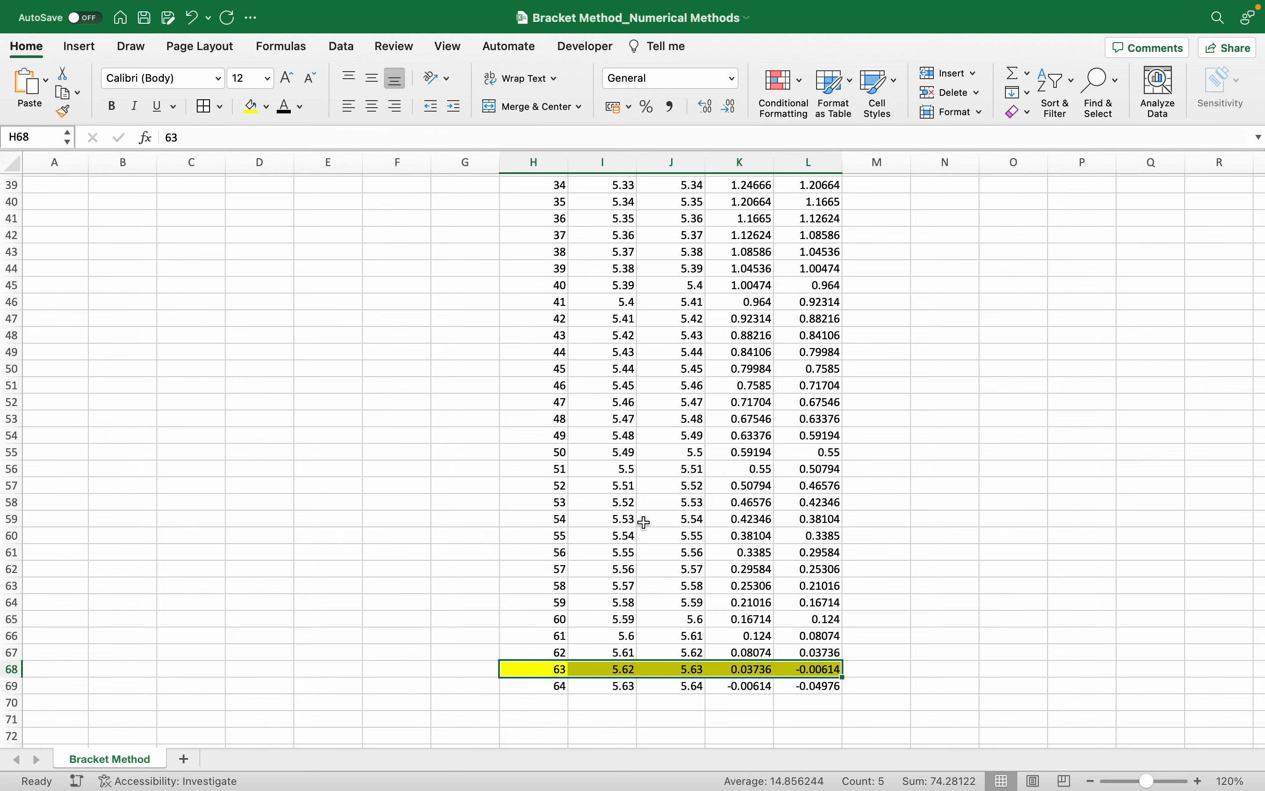
Step: Check Xleft and Xright in the highlighted row and enter "The root lies in between 5.62 and 5.63" in N68
left_click(604, 670)
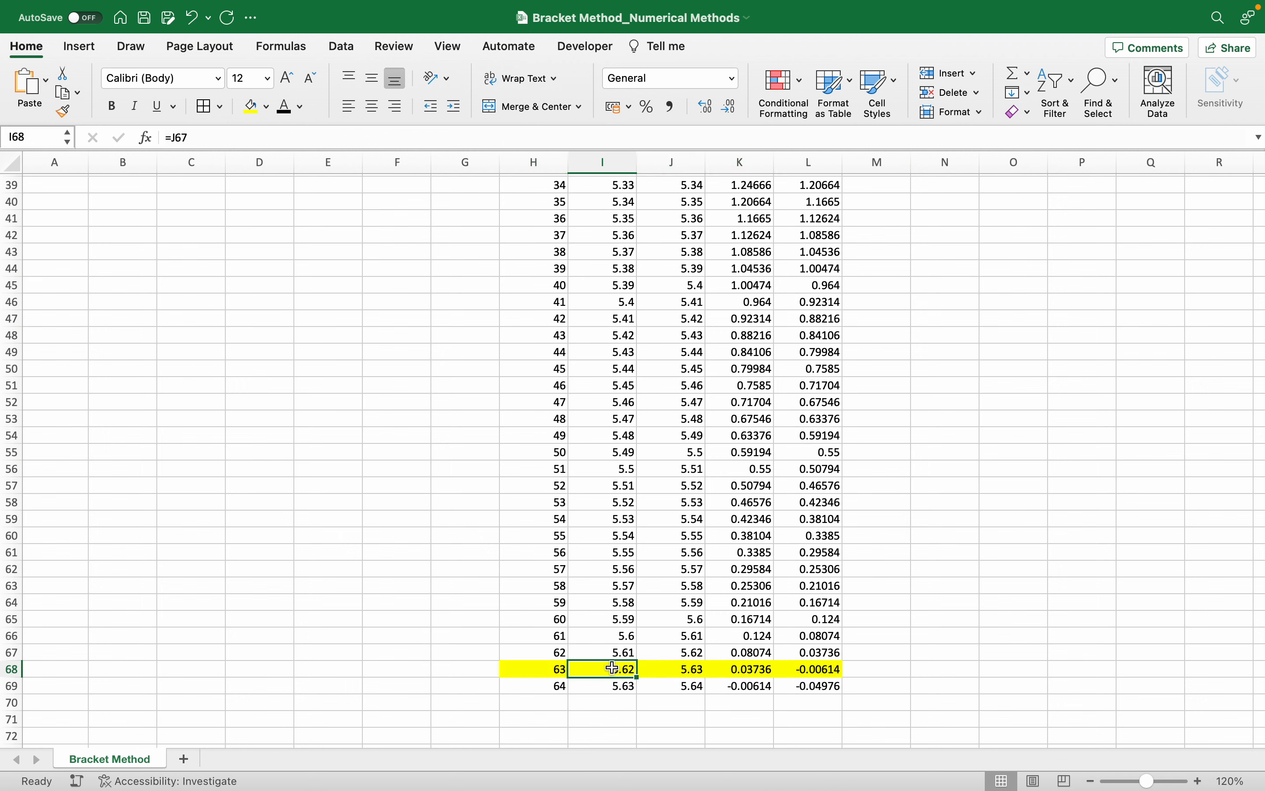
left_click(657, 669)
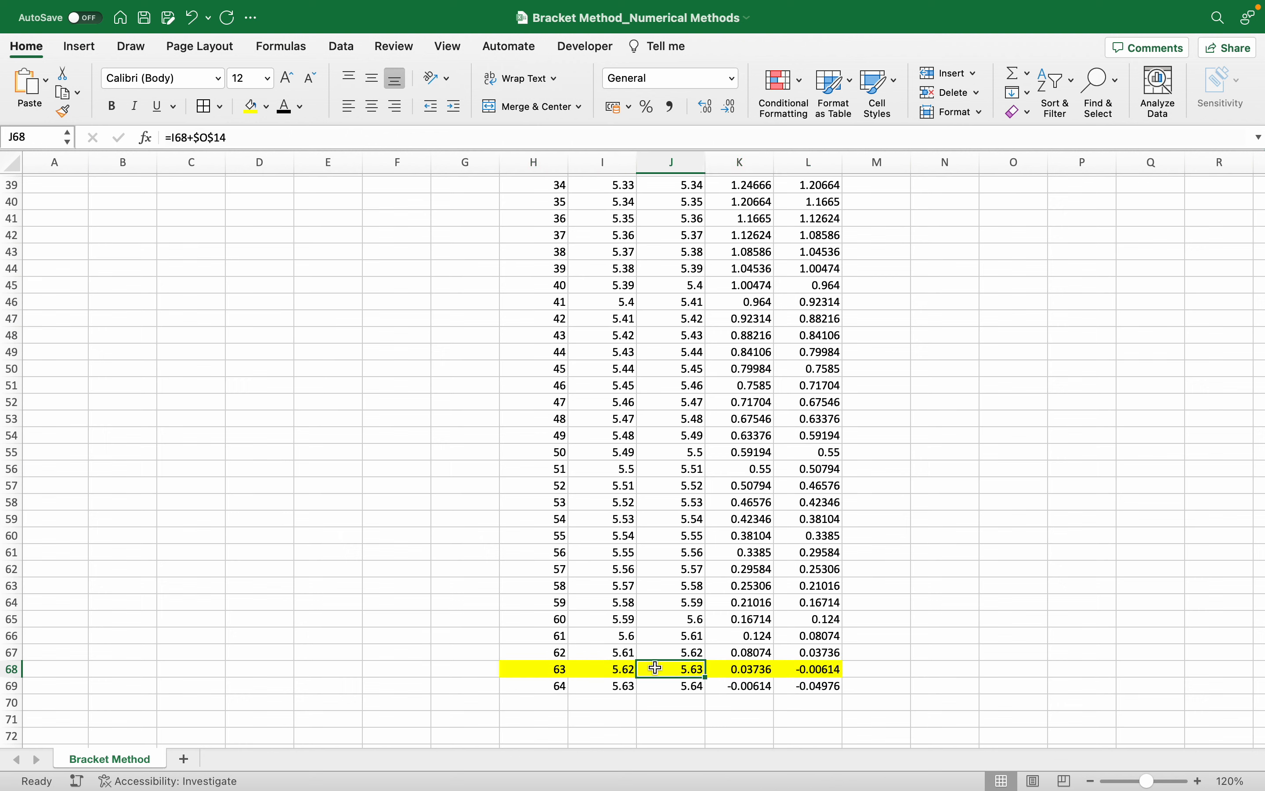
left_click(599, 670)
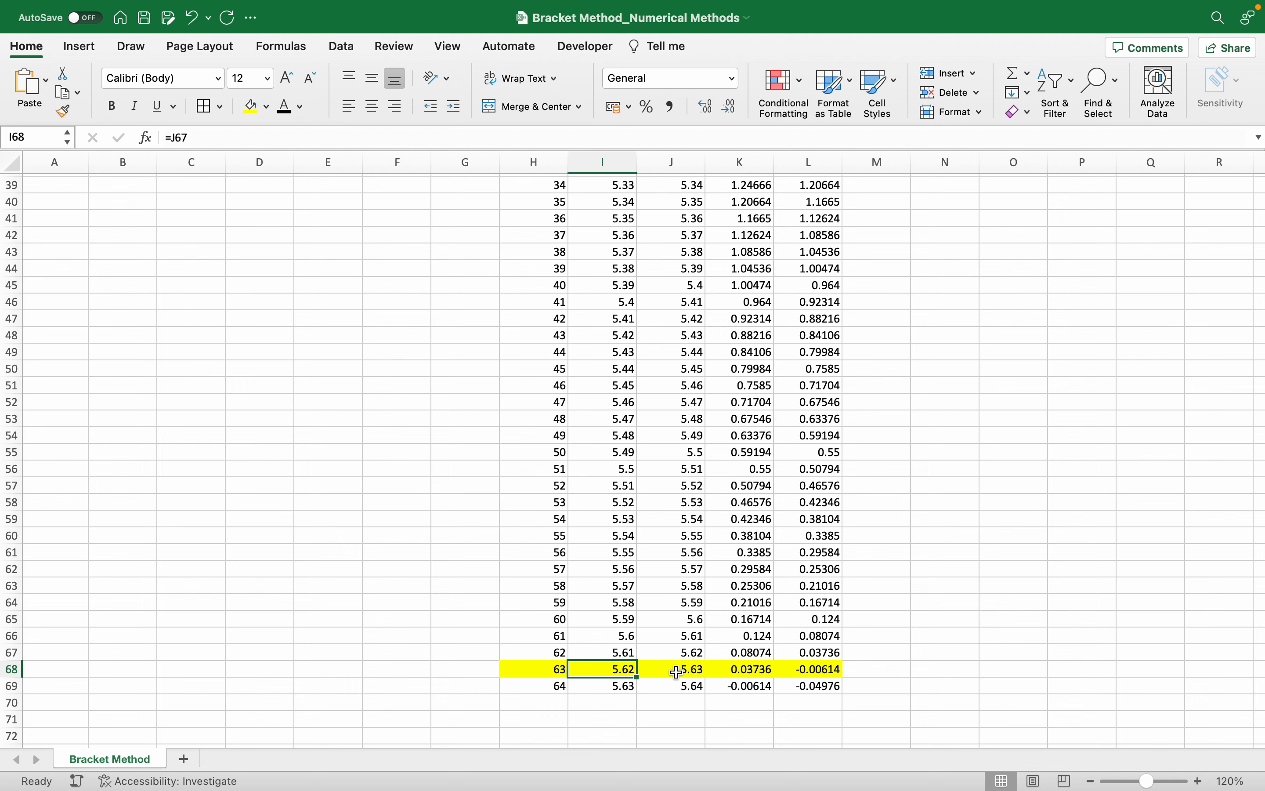
left_click(641, 669)
left_click(626, 669)
left_click(672, 669)
left_click(614, 670)
left_click(952, 669)
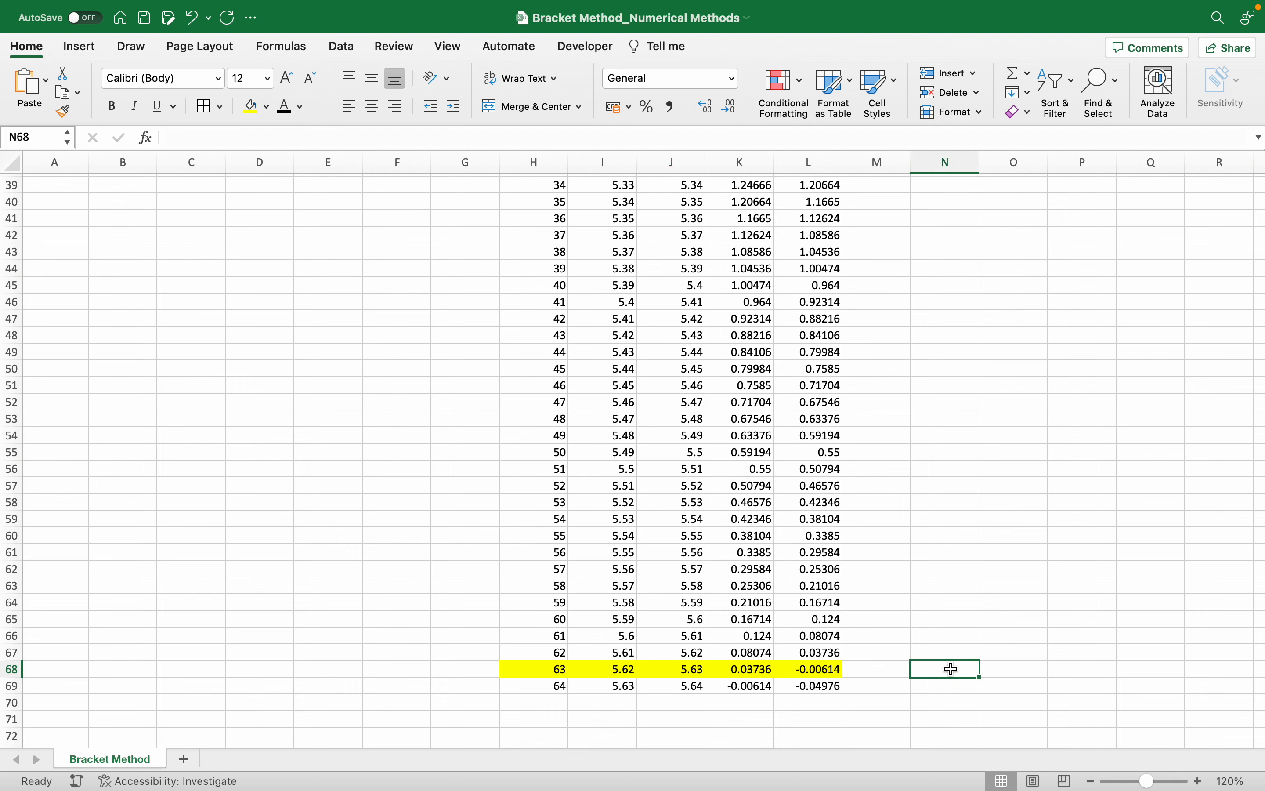
type("The")
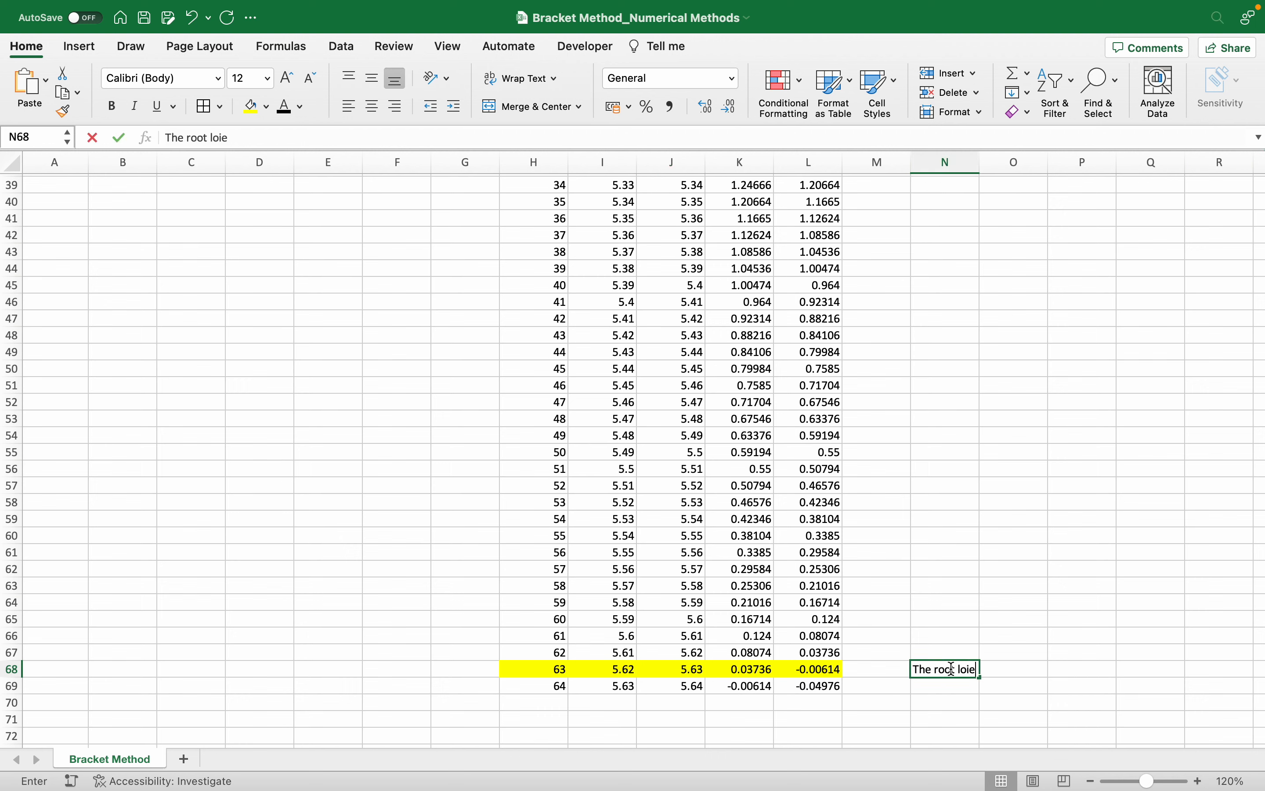
type(" root lies in between 5.62 and 5.63")
key("Return")
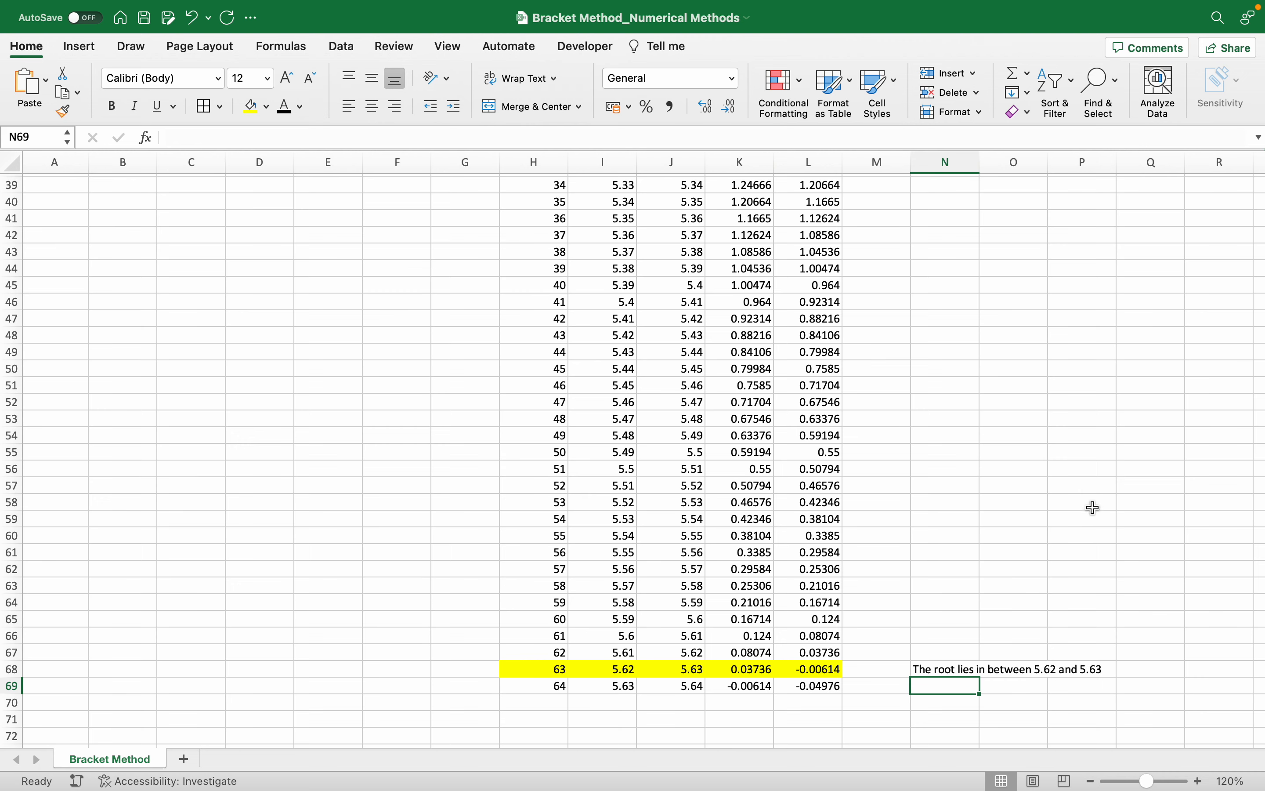
Step: Edit the ΔX formula in O14 to use a coarser step size of 0.1
scroll(1092, 491, "up", 13)
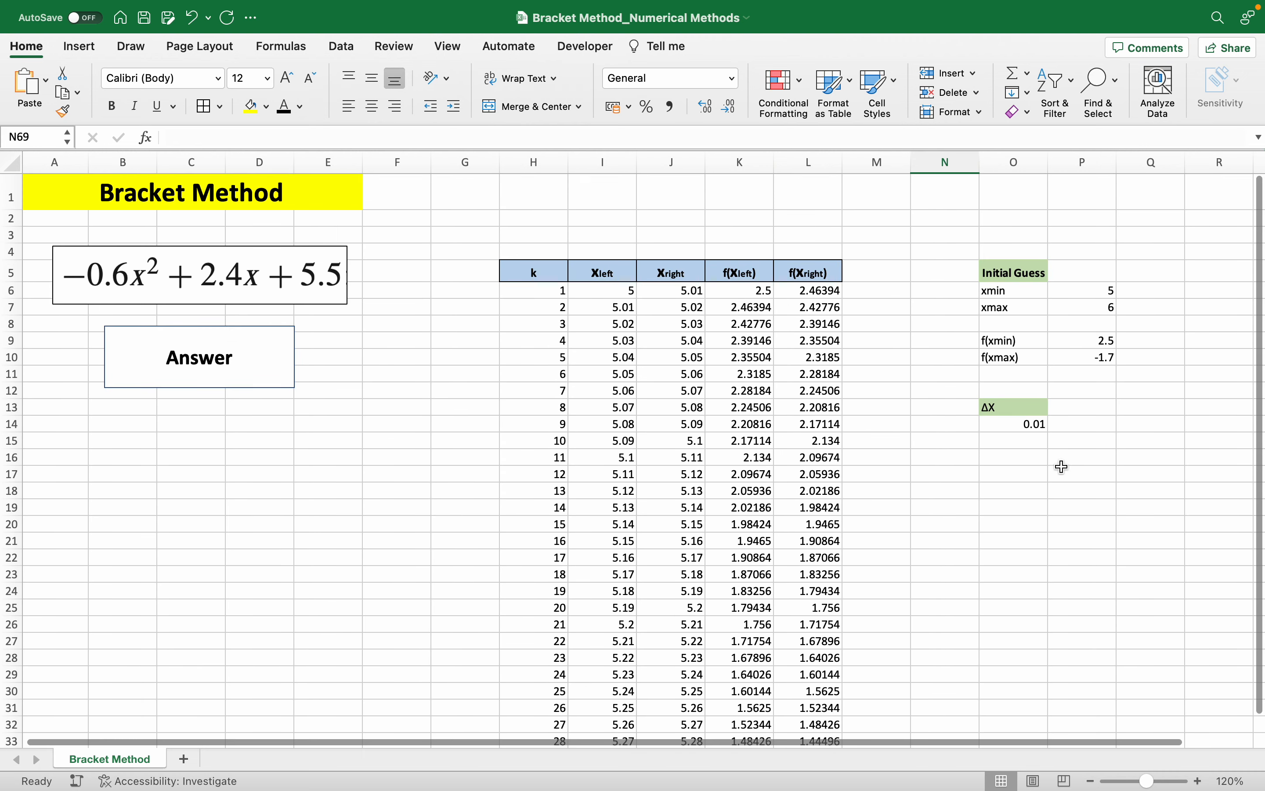
left_click(1024, 411)
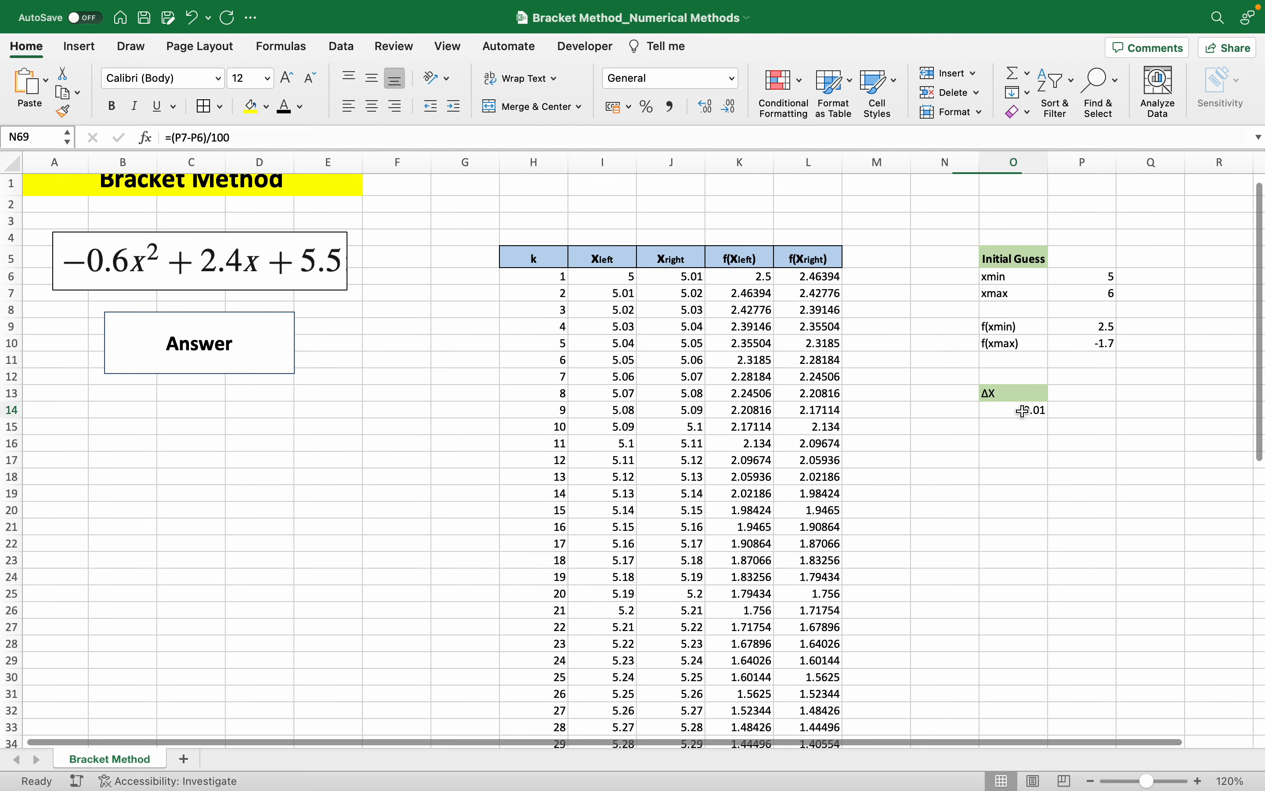
left_click(320, 139)
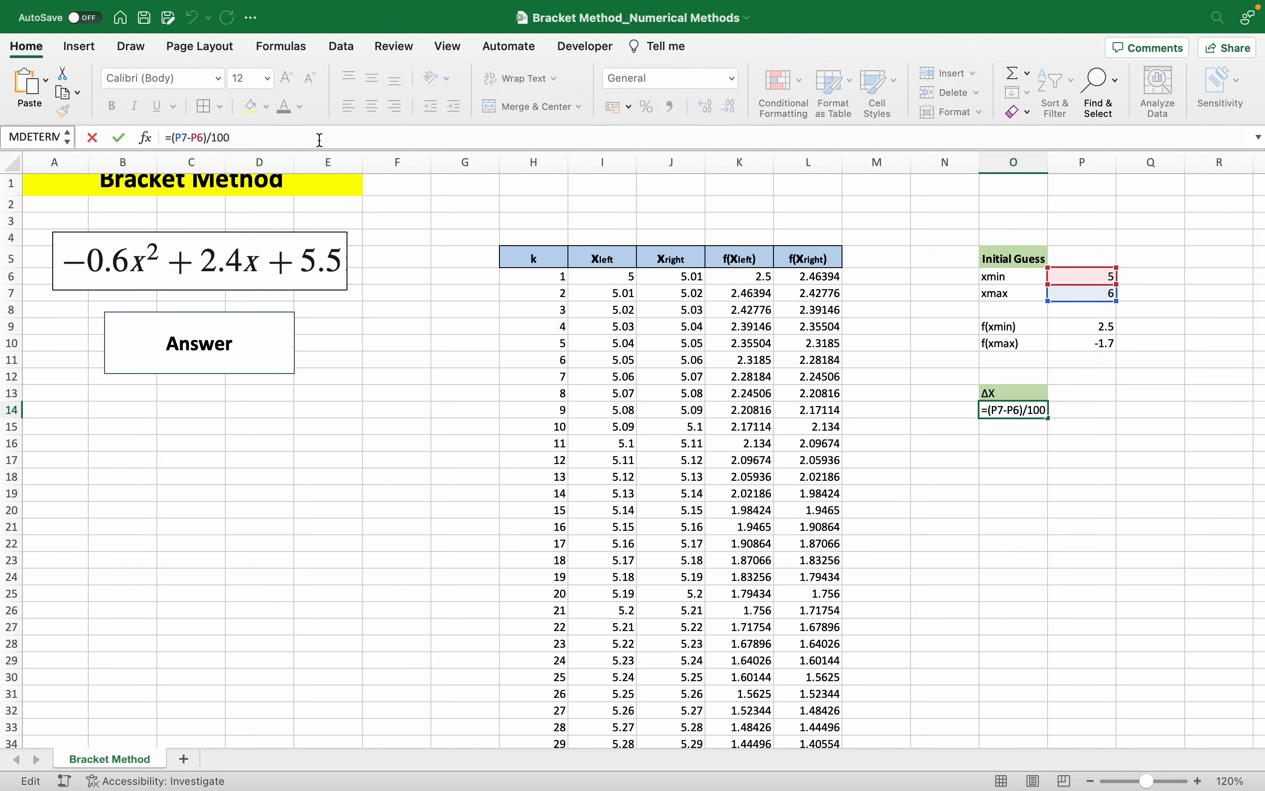
scroll(529, 443, "down", 16)
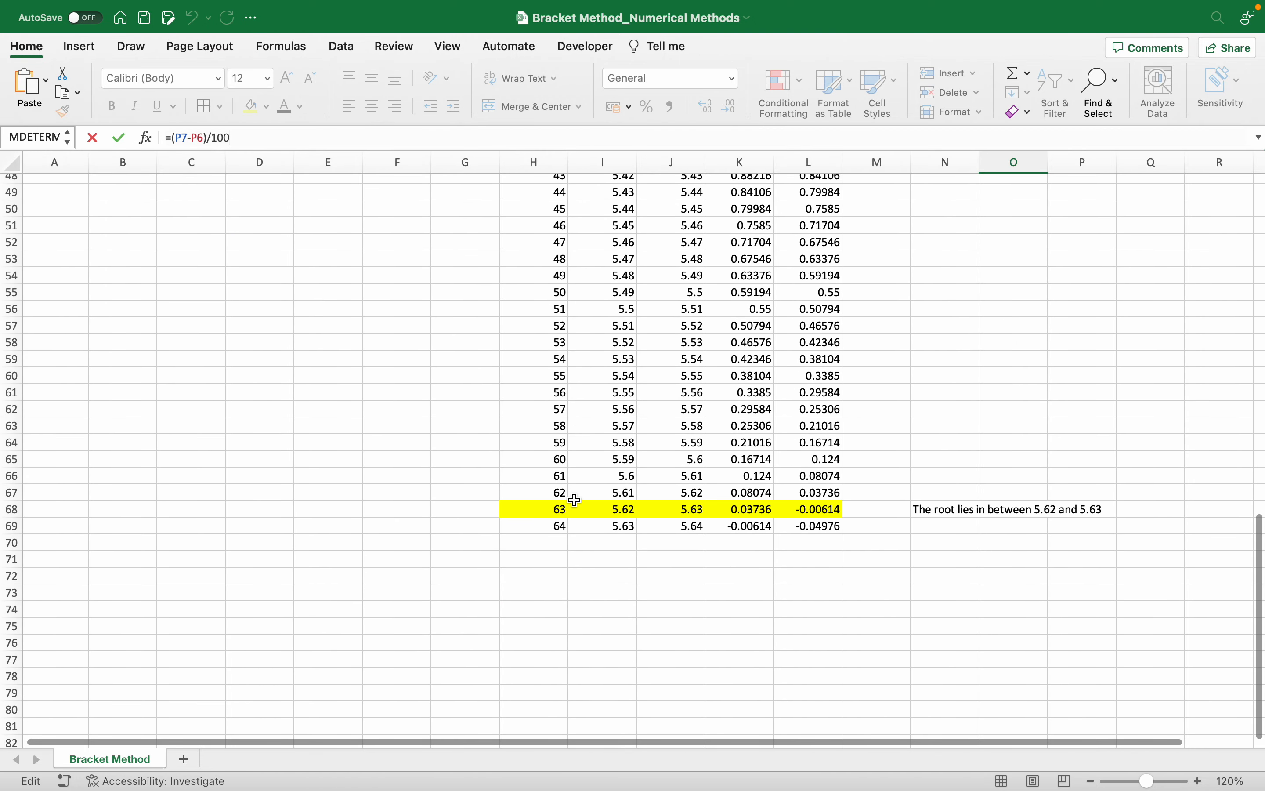
scroll(596, 471, "down", 4)
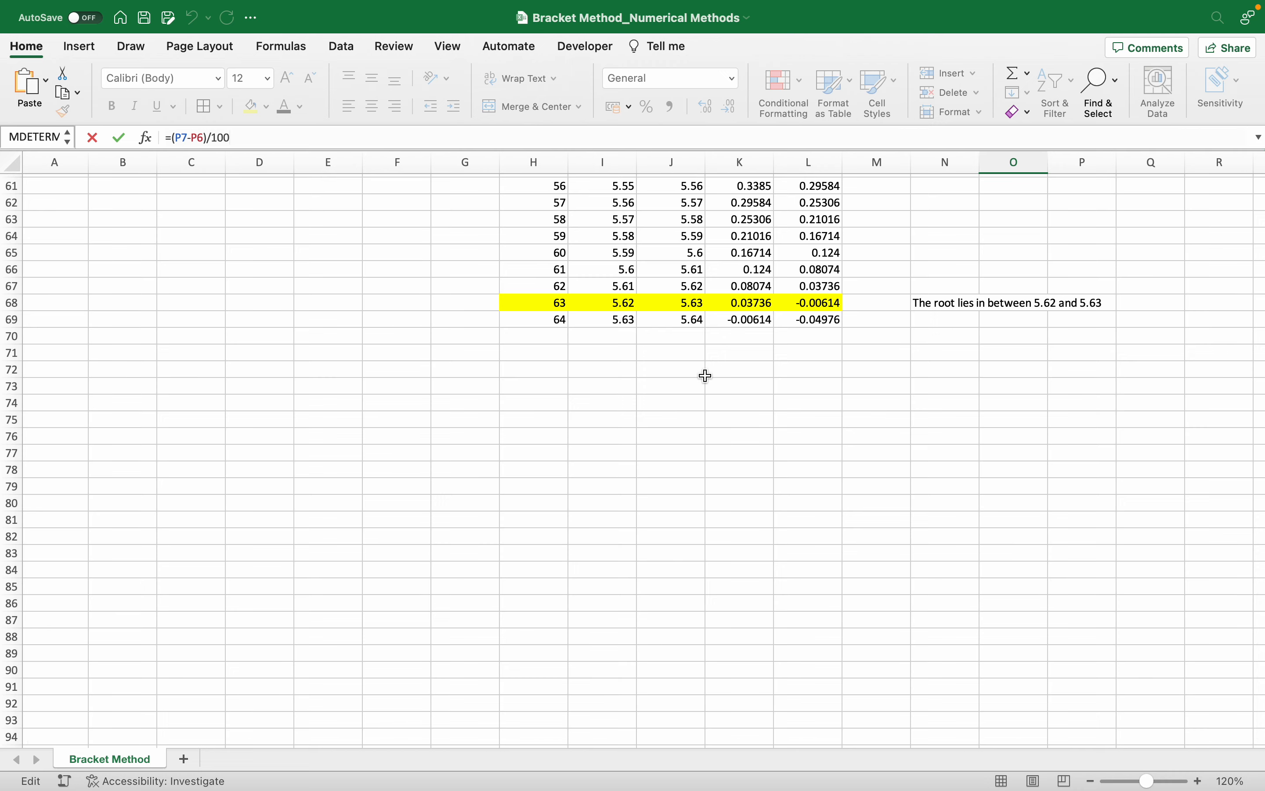
scroll(696, 374, "up", 15)
scroll(699, 370, "up", 2)
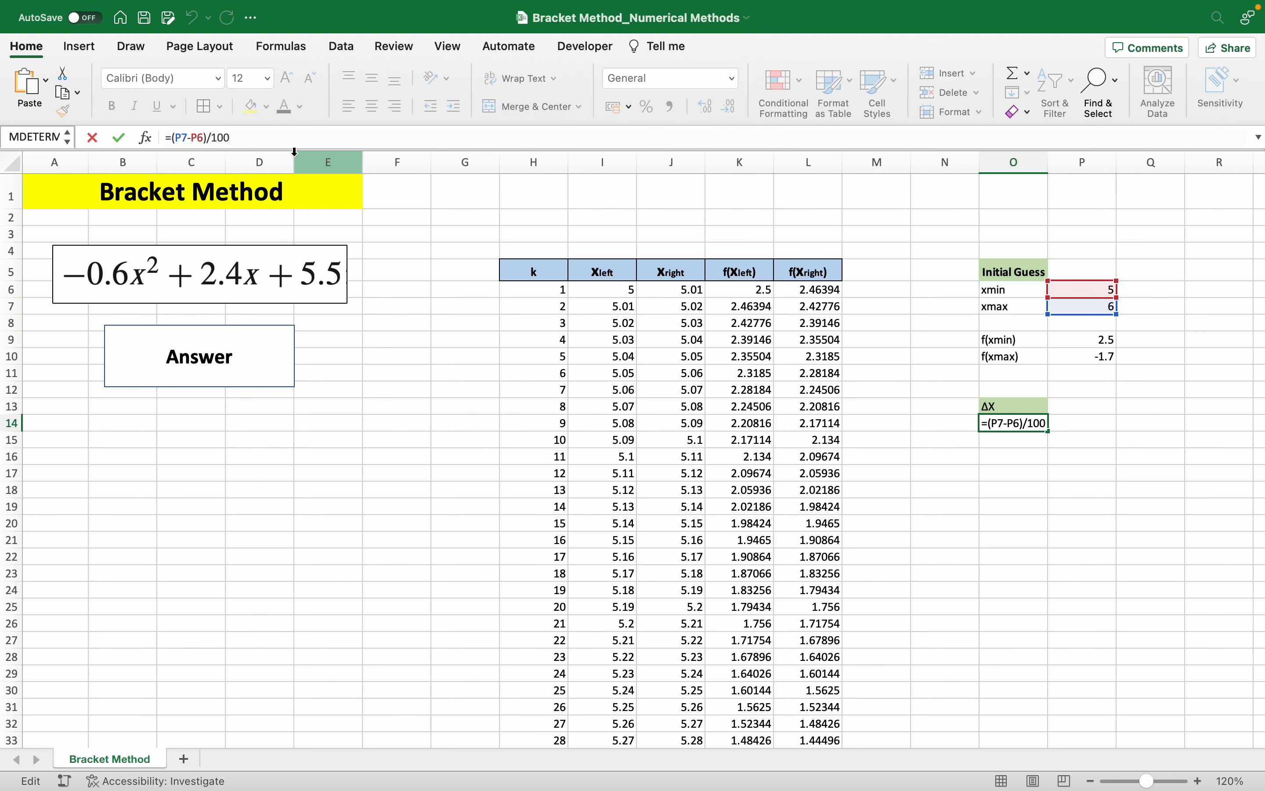
key("Return")
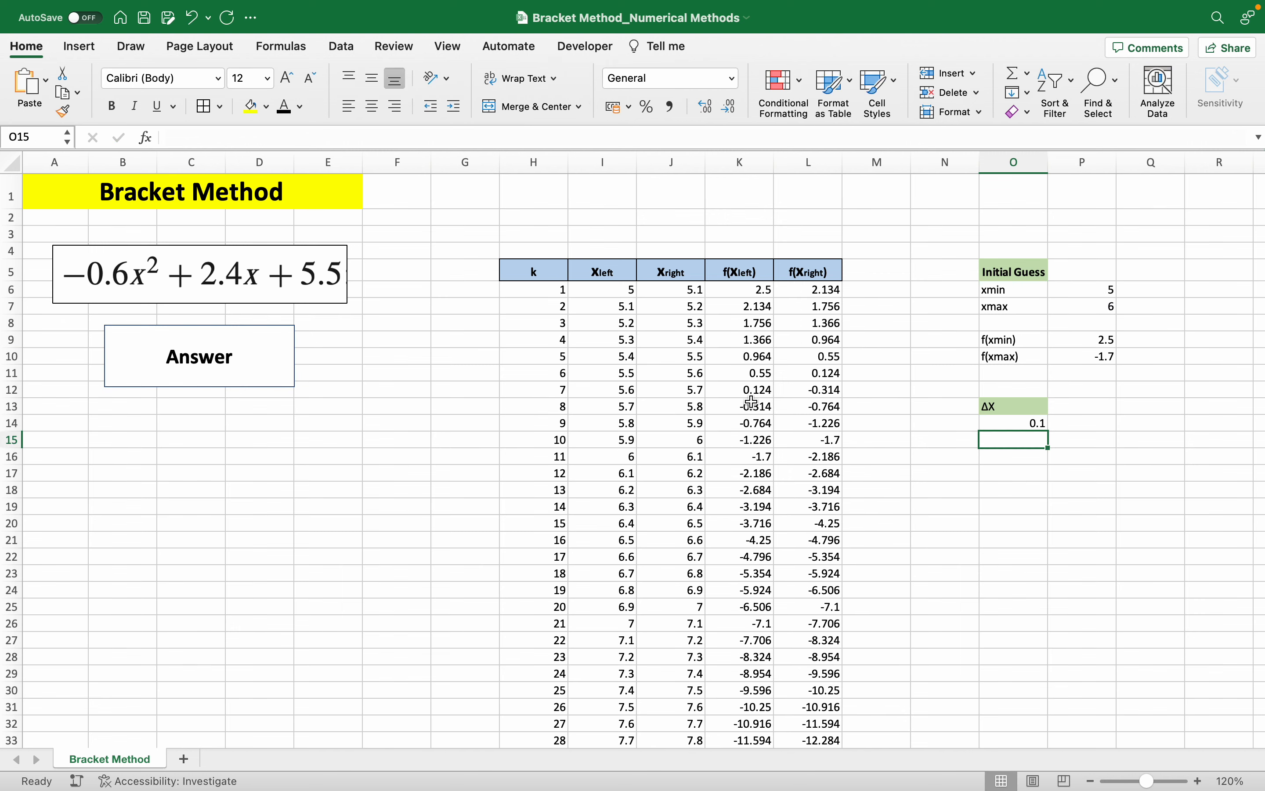
Step: Highlight the k = 7 iteration row, H12:L12, with a yellow fill and check its Xleft and Xright cells
left_click_drag(596, 389, 816, 390)
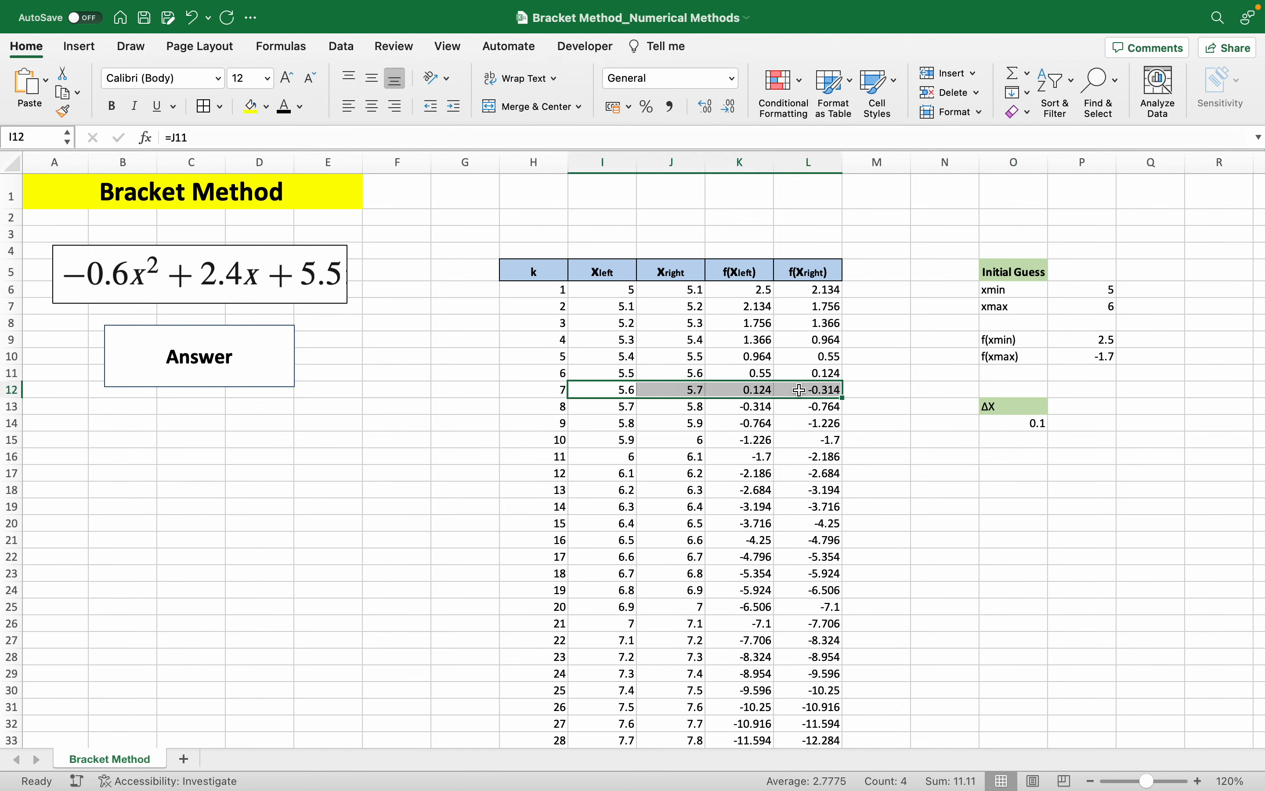
left_click(251, 106)
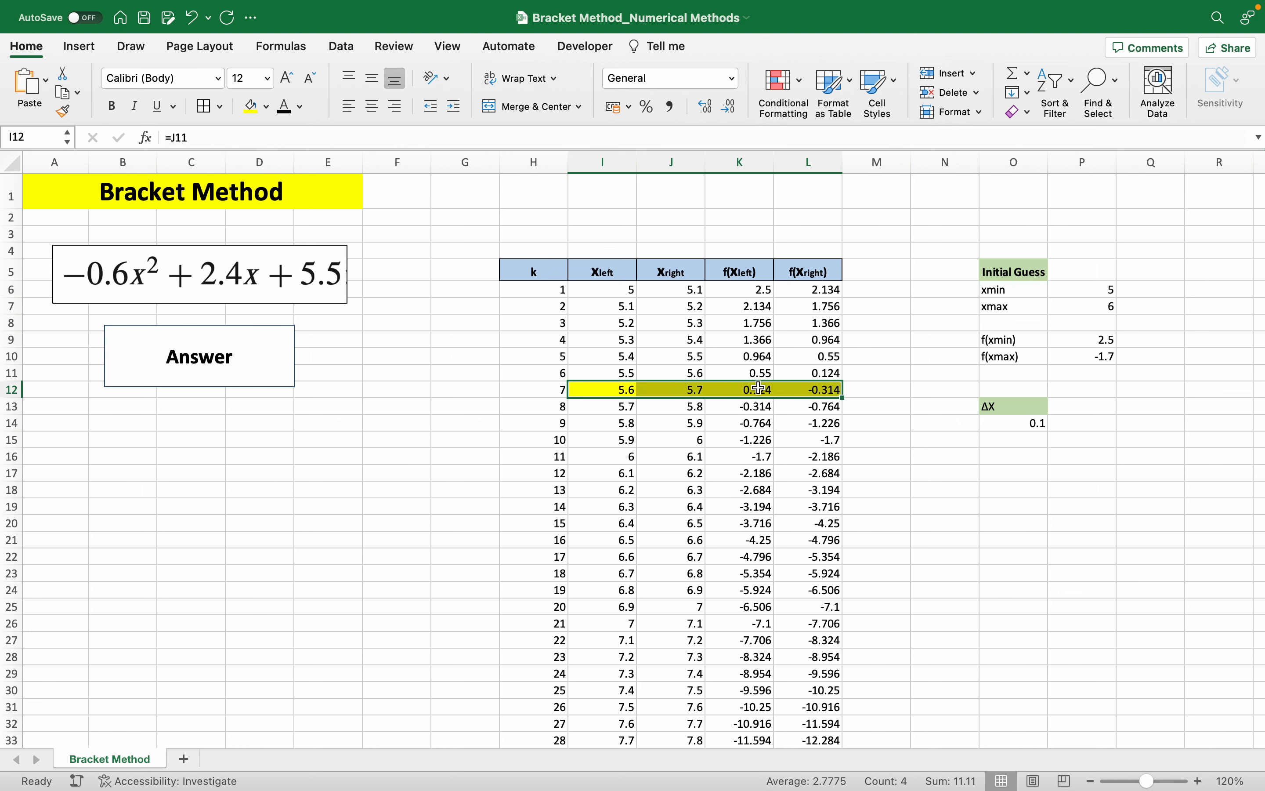
left_click(544, 389)
left_click(251, 107)
left_click(634, 393)
left_click(672, 388)
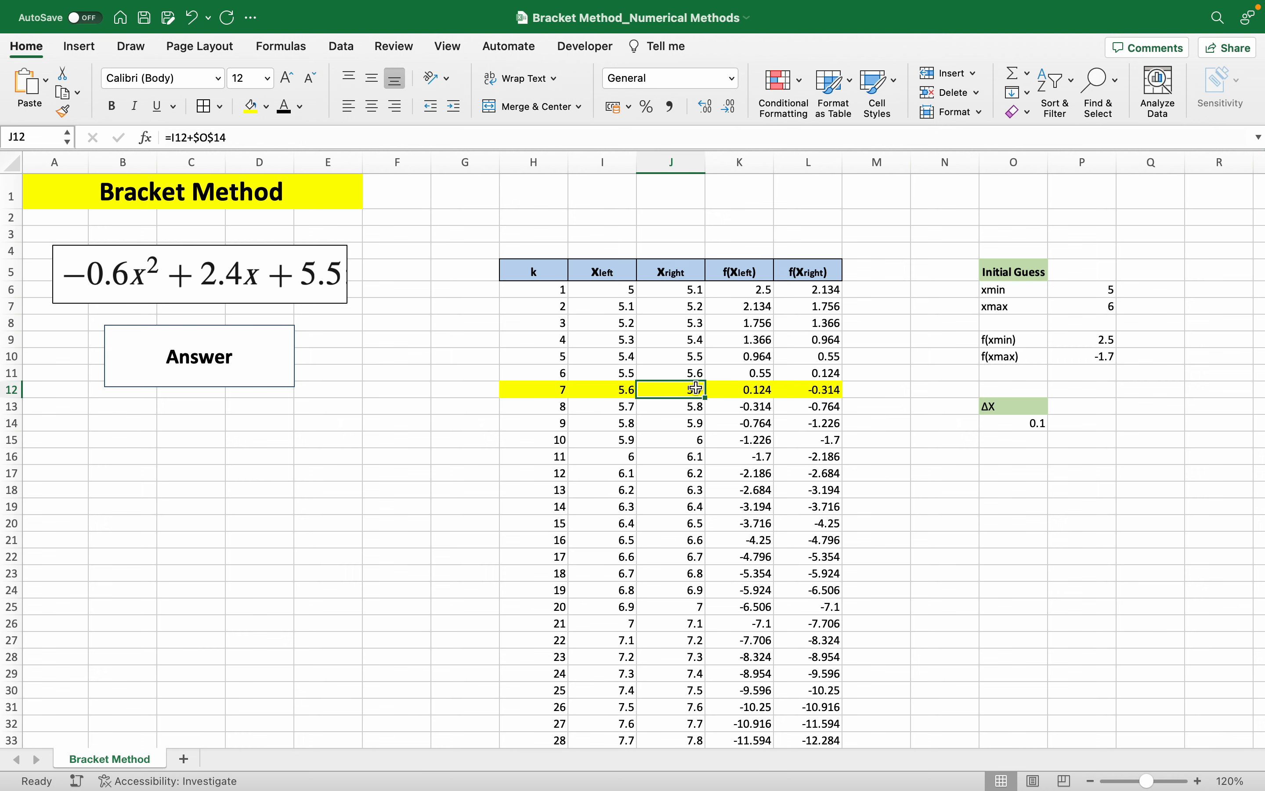
Step: Undo the yellow fills in row 12 and the last change to the ΔX formula
key("super+z")
key("super+z")
key("super+z")
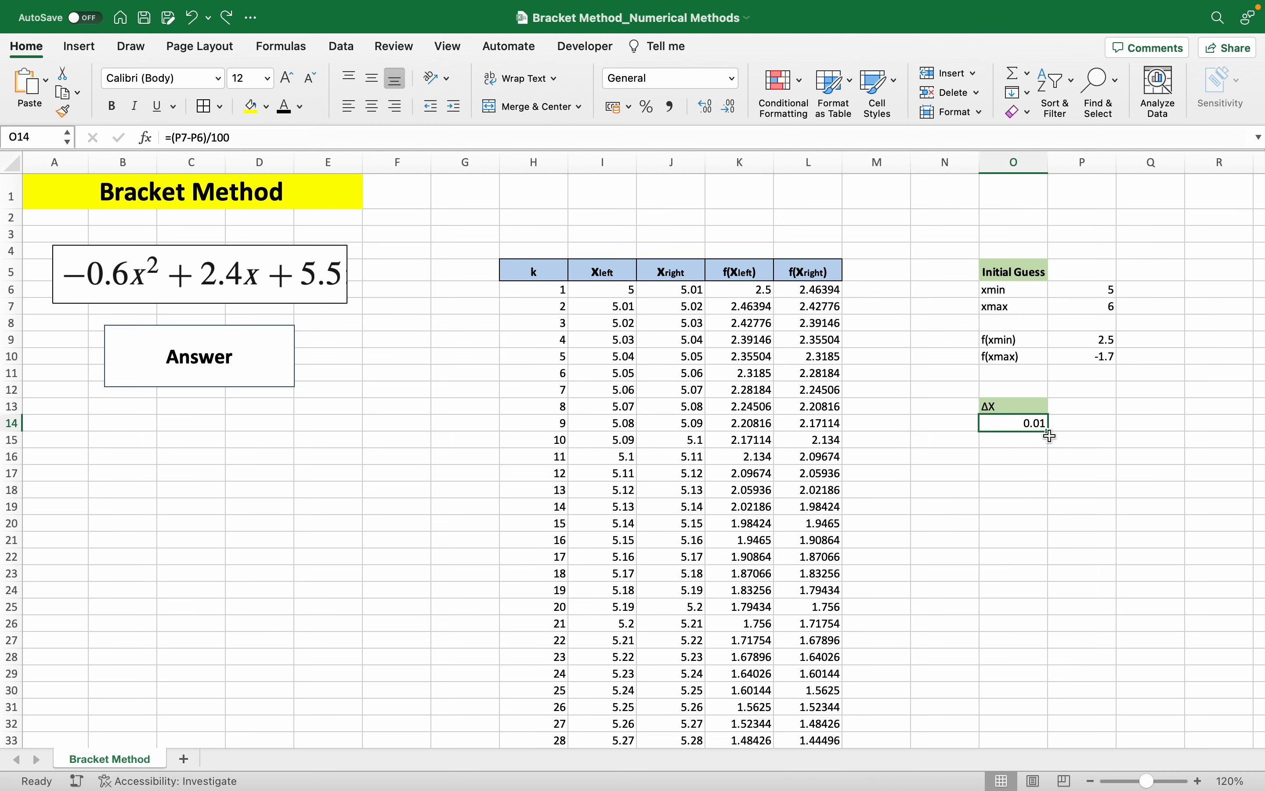
Step: Recheck the highlighted k = 63 row and delete the "Answer" rectangle covering the exact root below the equation
scroll(968, 458, "down", 20)
scroll(966, 458, "up", 4)
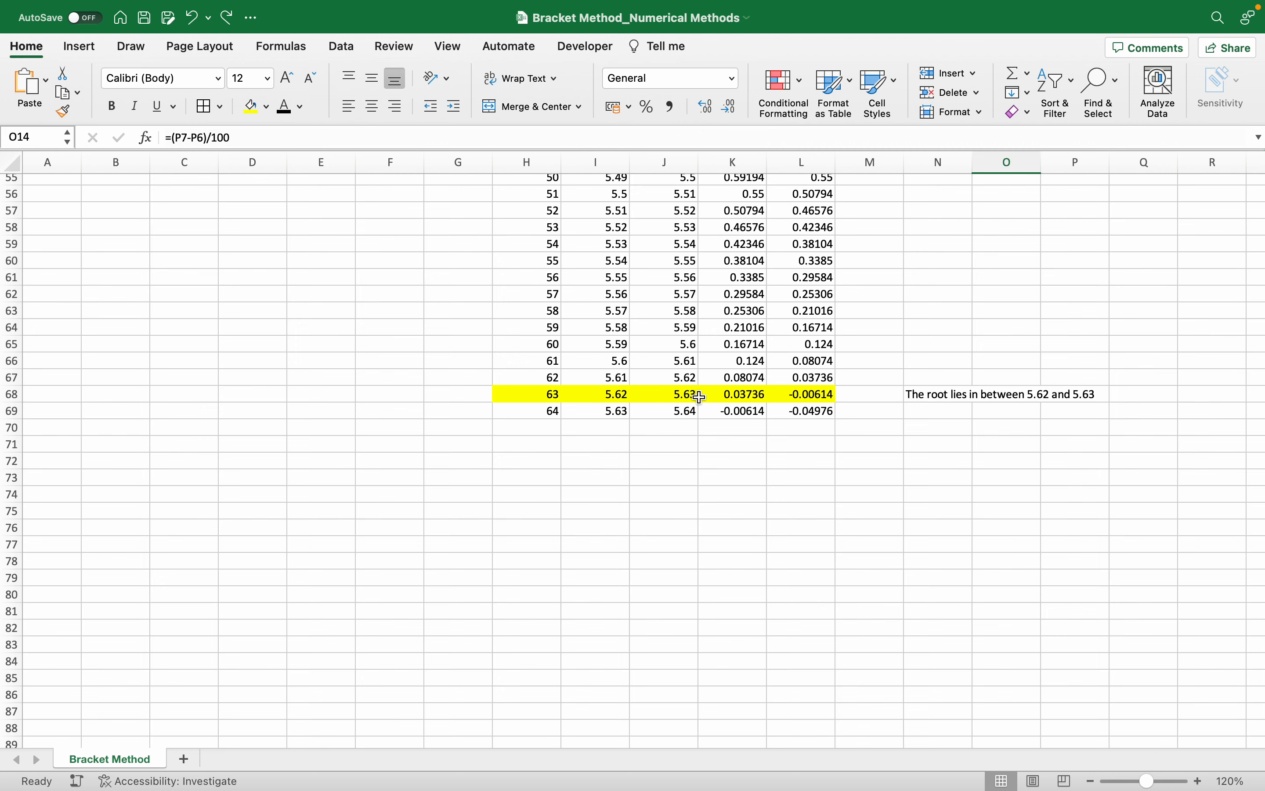
scroll(701, 412, "up", 12)
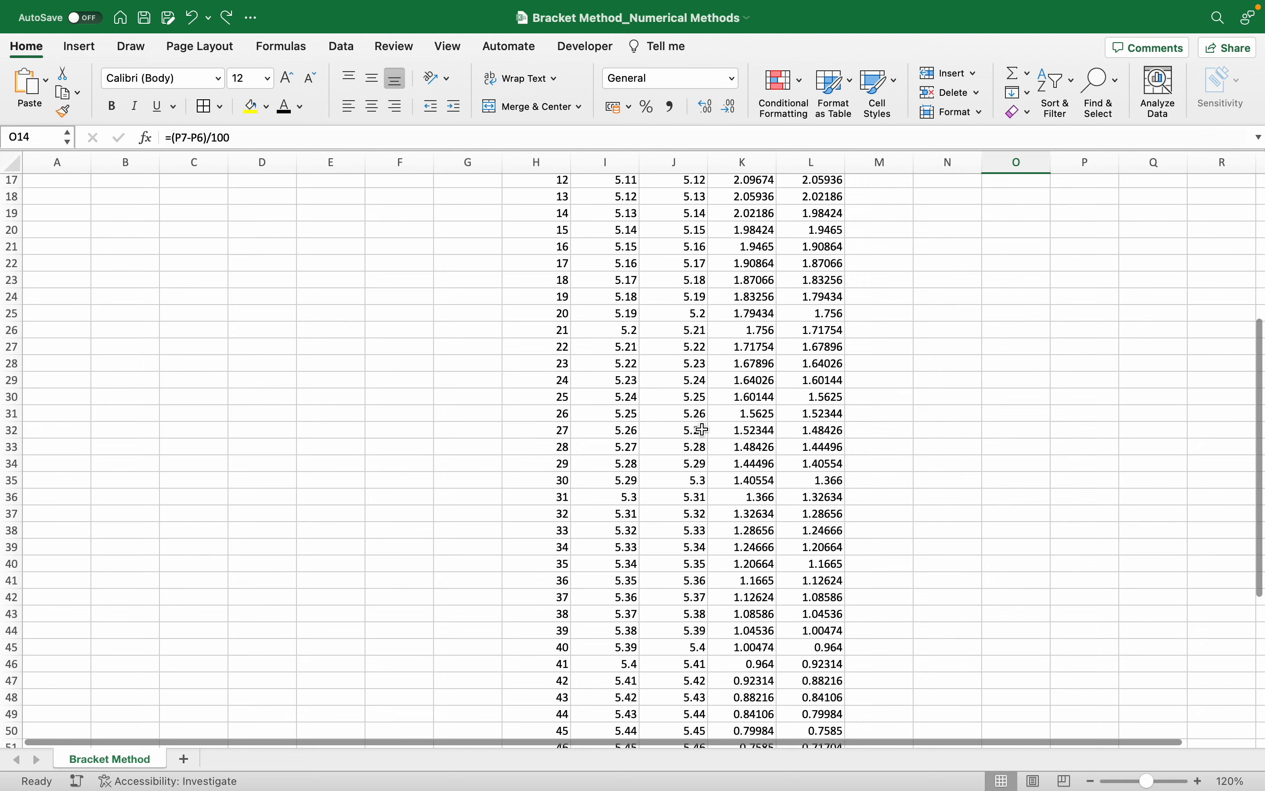
scroll(893, 474, "up", 1)
scroll(897, 474, "up", 10)
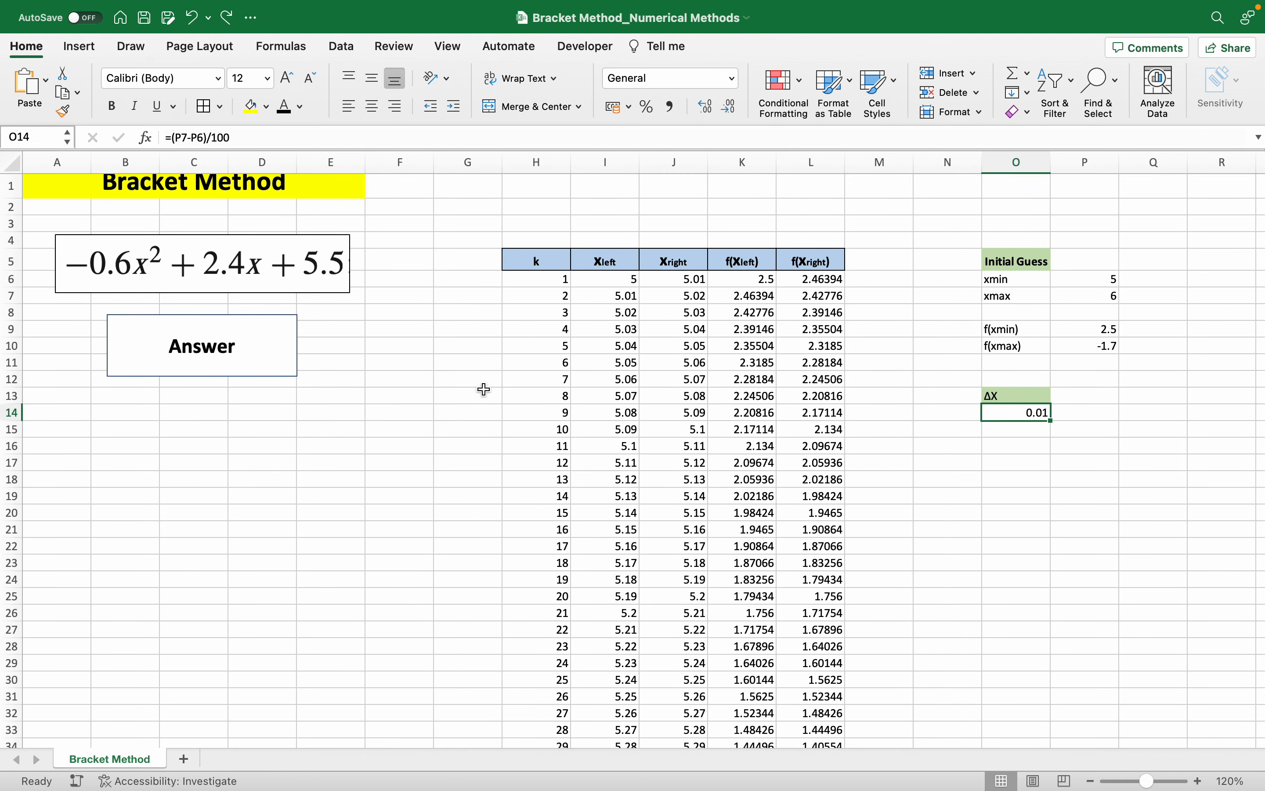
left_click(256, 337)
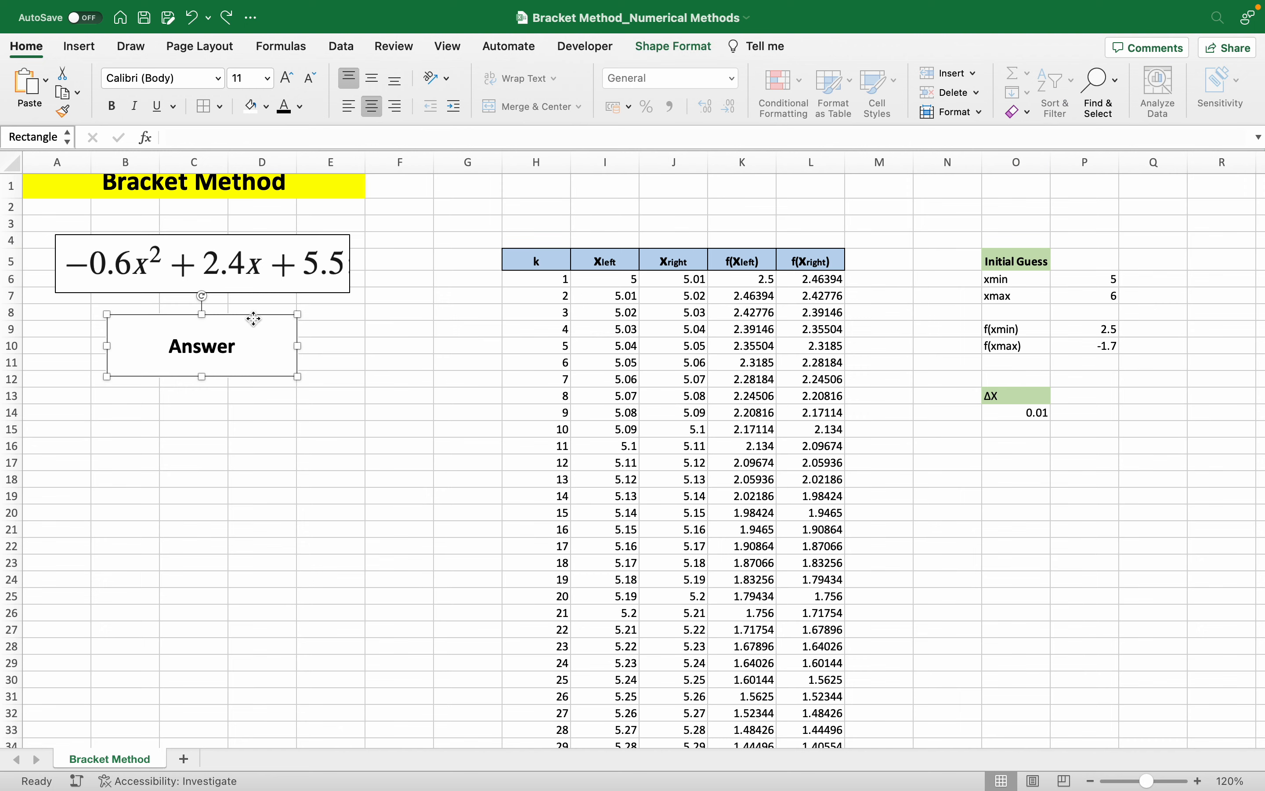
key("Delete")
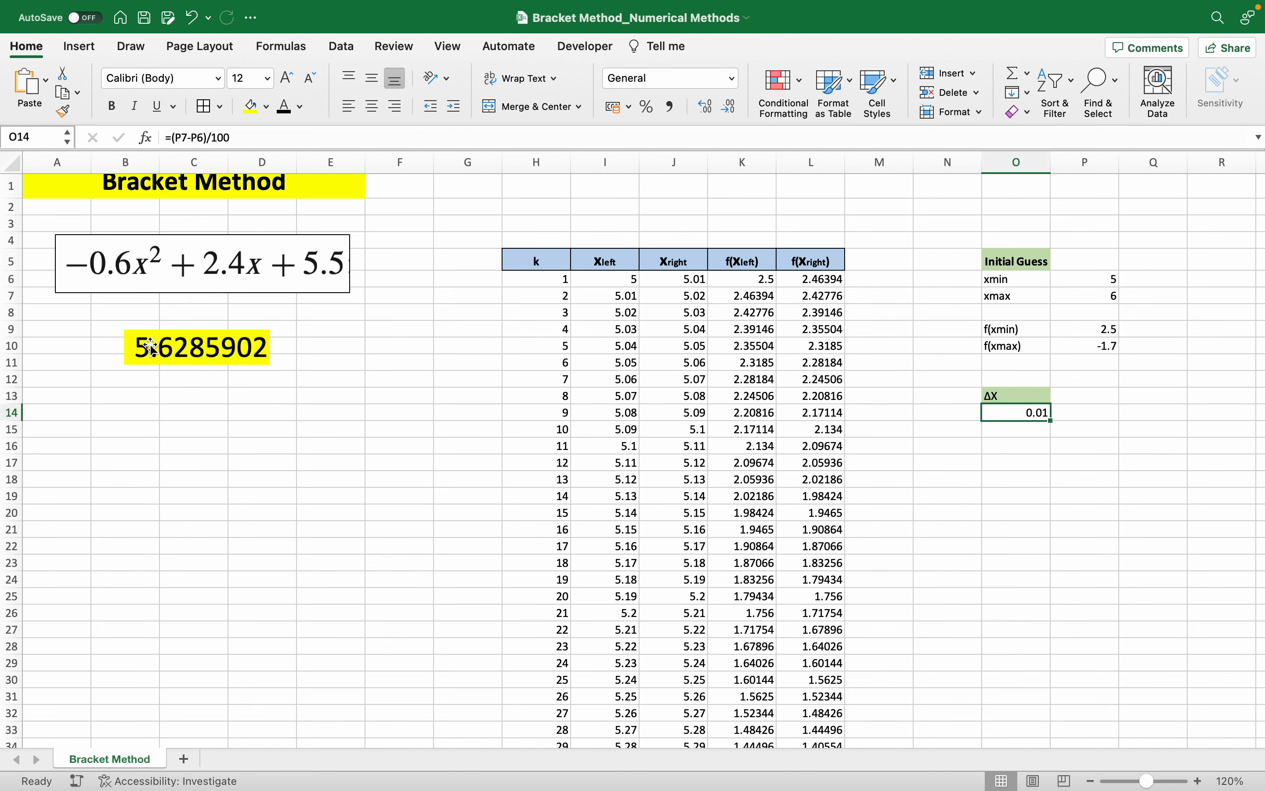
Step: Compare the Xleft and Xright values in I68:J68 with the exact root shown below the equation
scroll(197, 359, "down", 20)
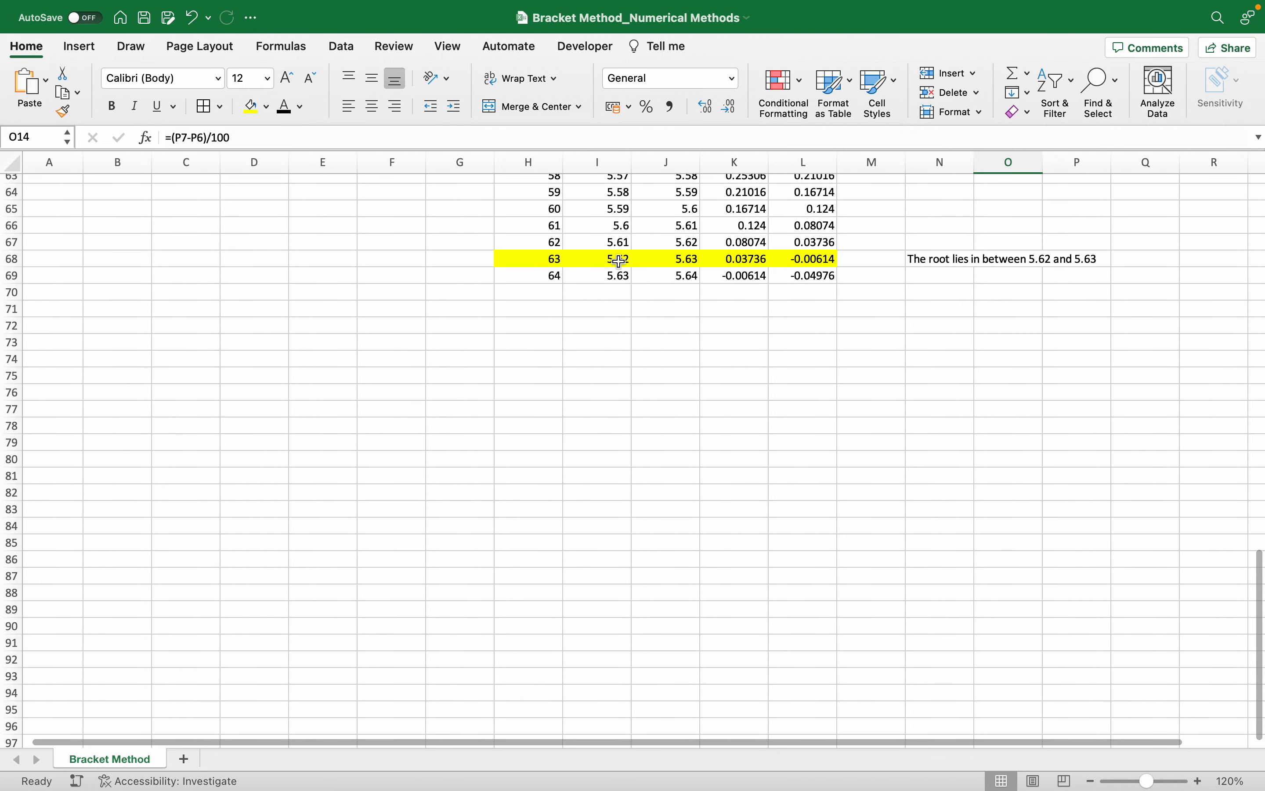
left_click_drag(615, 261, 675, 259)
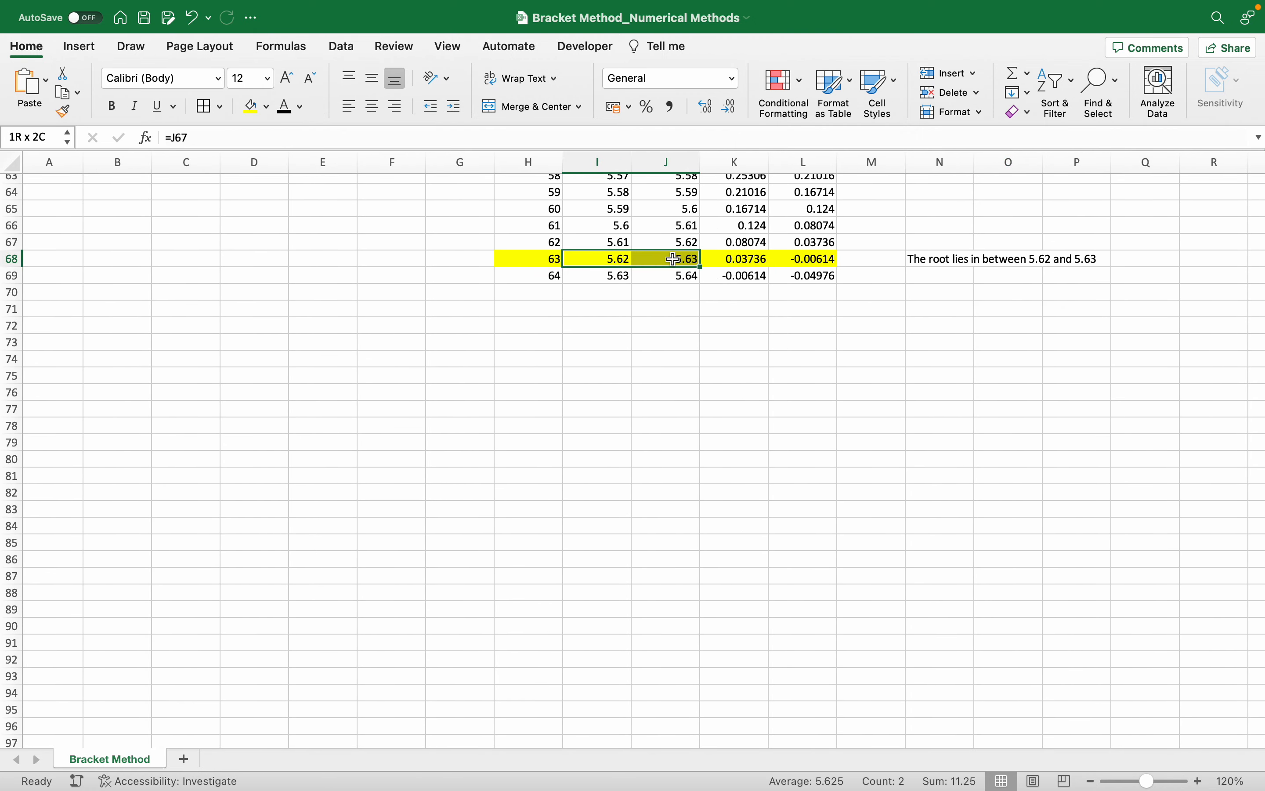
scroll(570, 299, "up", 20)
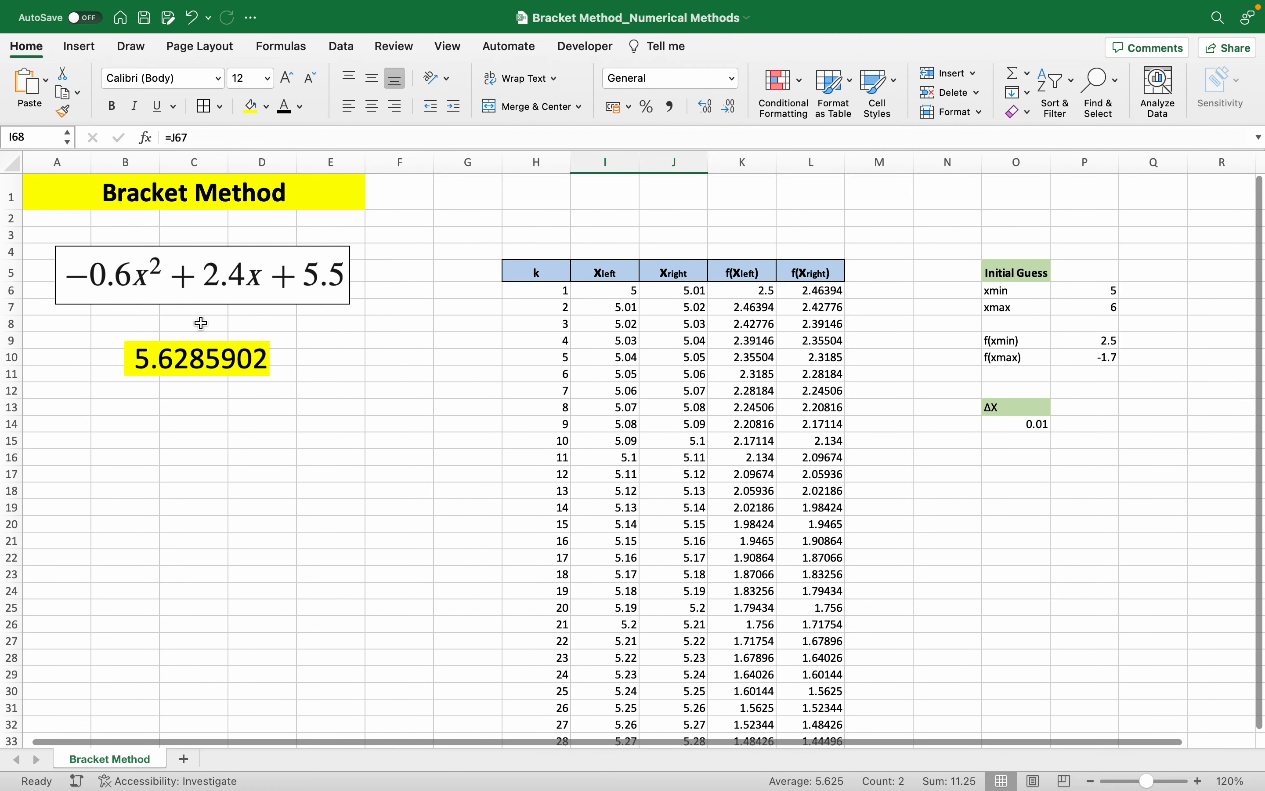